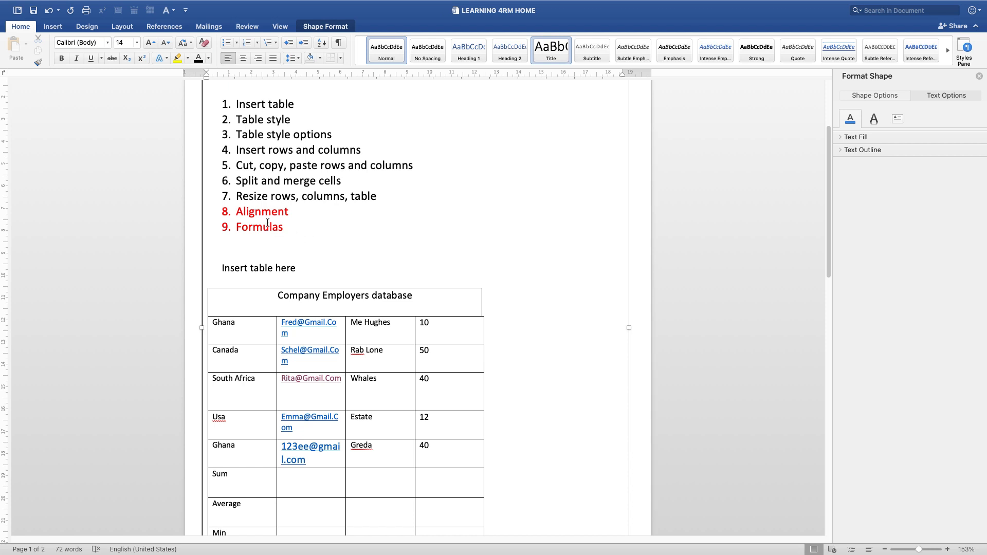
Change the number in the page heading so that it reads "Table part 4"
scroll(392, 194, "up", 5)
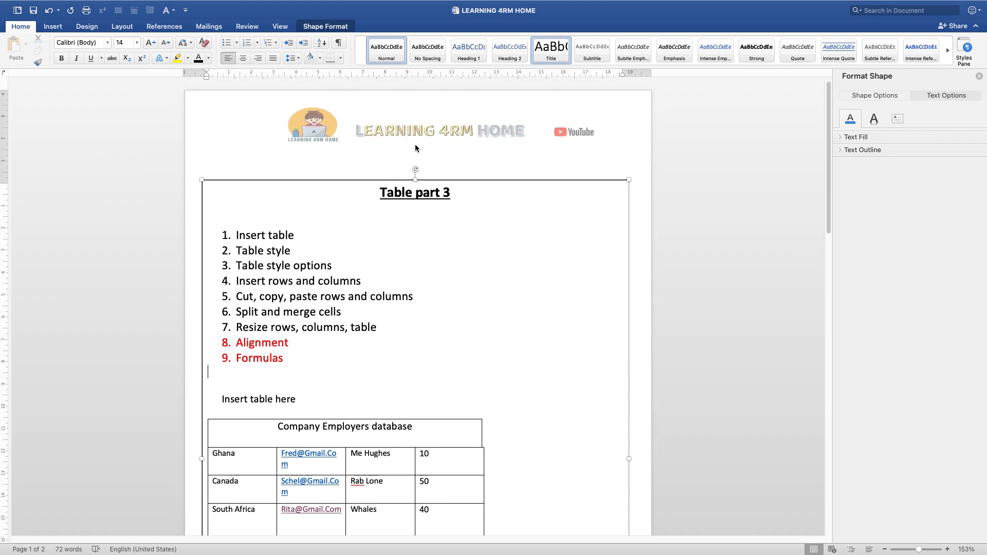
left_click(457, 192)
key("BackSpace")
type("4")
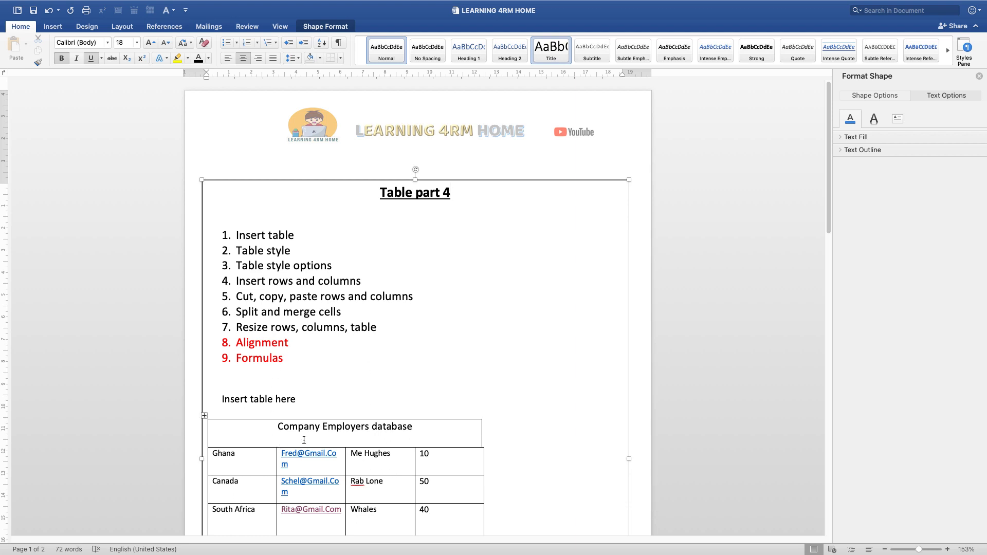
Try the top-left, top-centre and top-right alignments on the first Ghana cell of the table
scroll(303, 440, "down", 1)
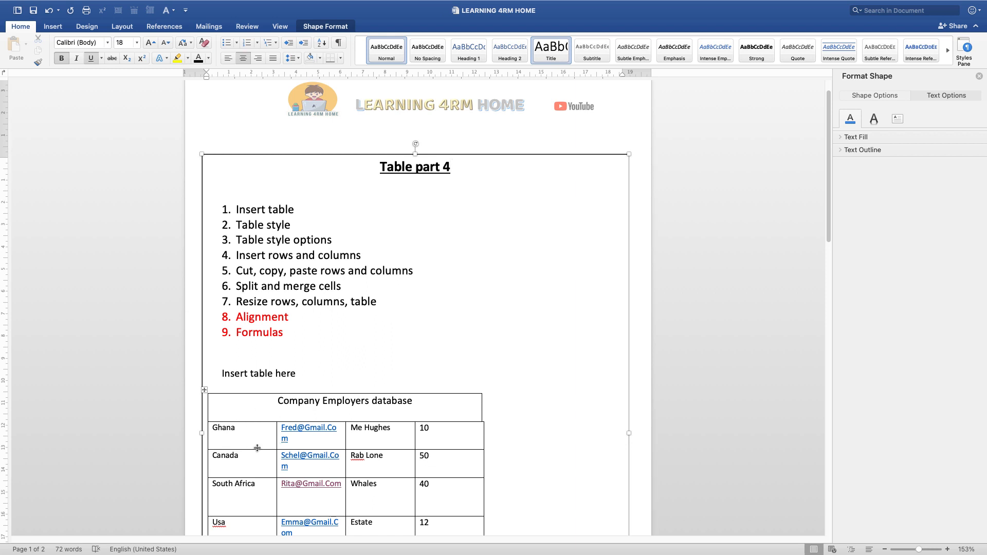
scroll(257, 448, "down", 1)
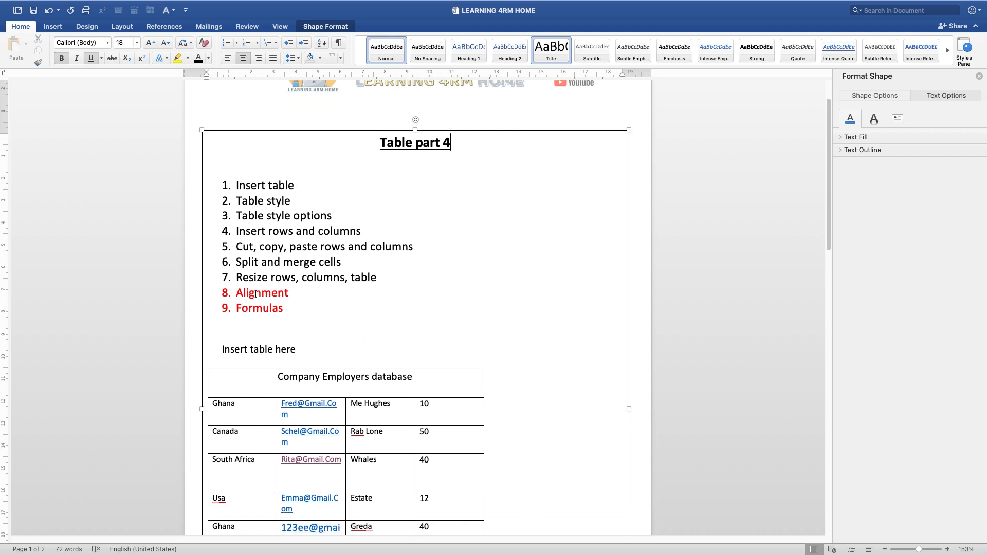
left_click(242, 405)
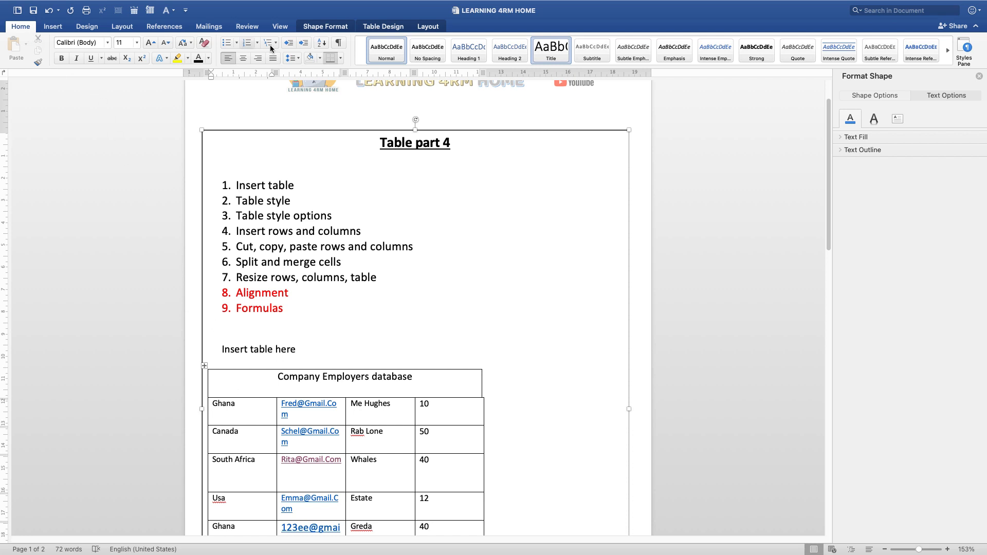
left_click(427, 27)
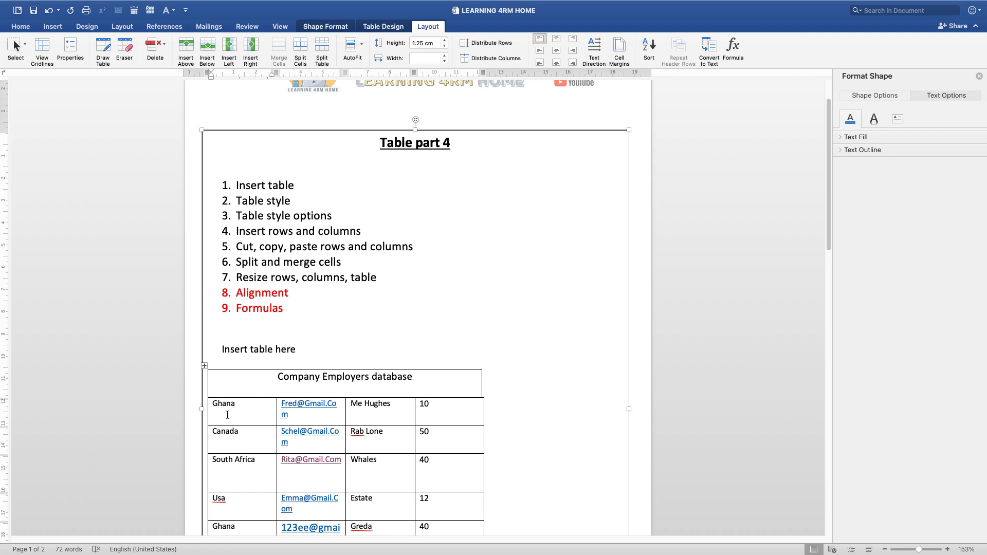
left_click(539, 39)
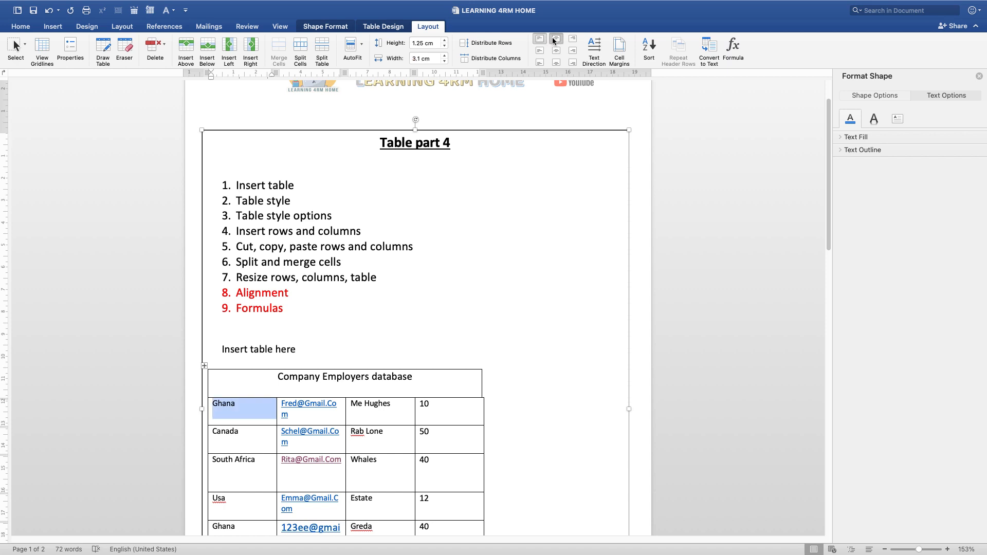
left_click(556, 39)
left_click(577, 37)
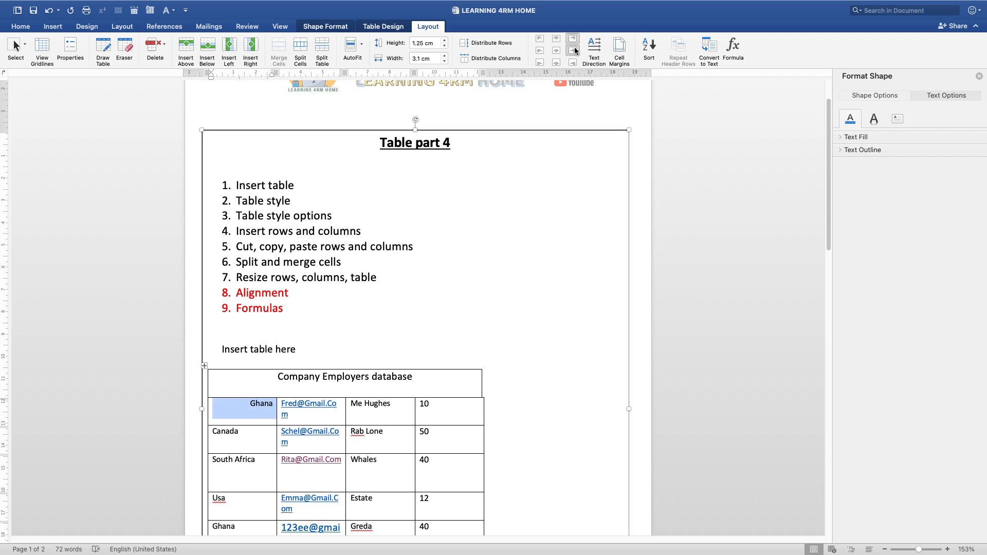
Try the three middle and three bottom alignments on the first Ghana cell, and return it to top-left
left_click(574, 51)
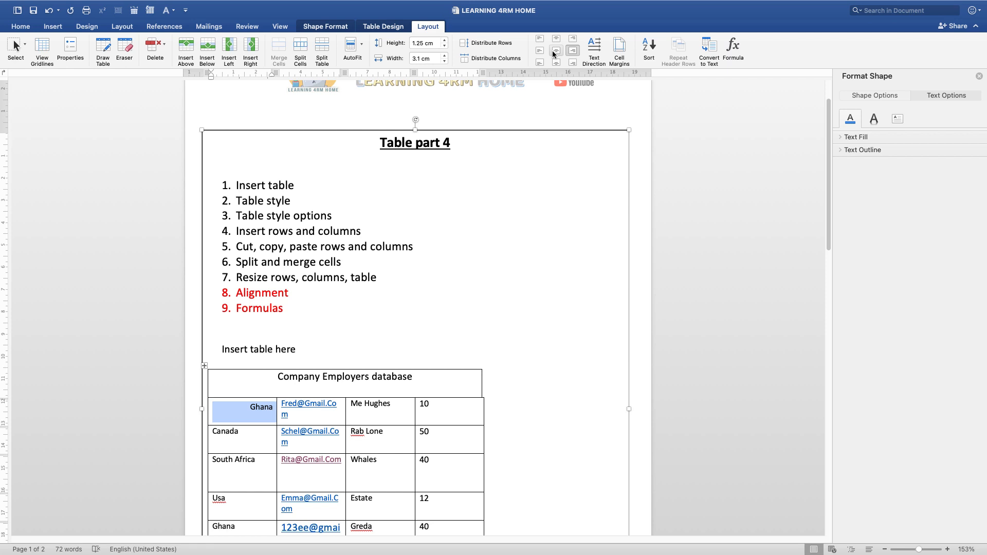
left_click(556, 50)
left_click(539, 51)
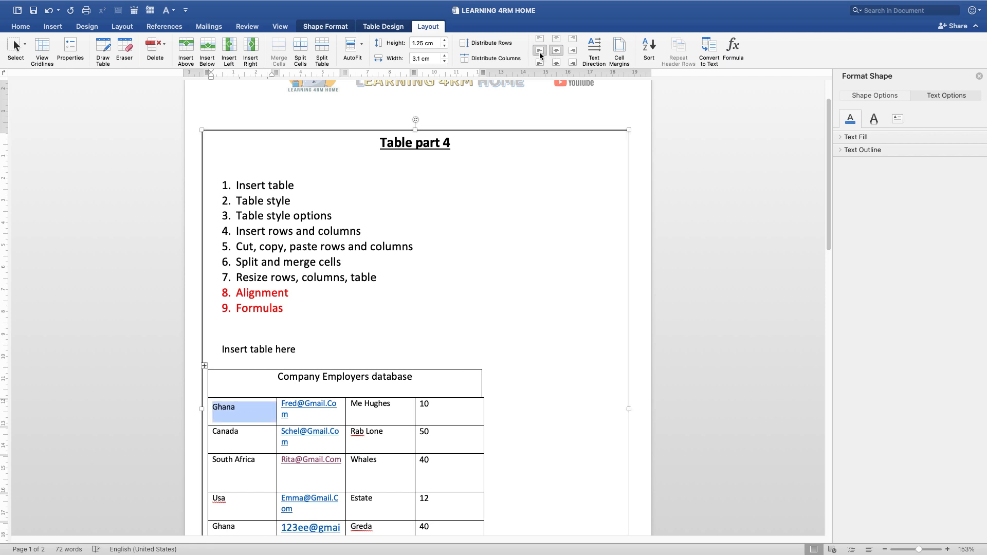
left_click(539, 63)
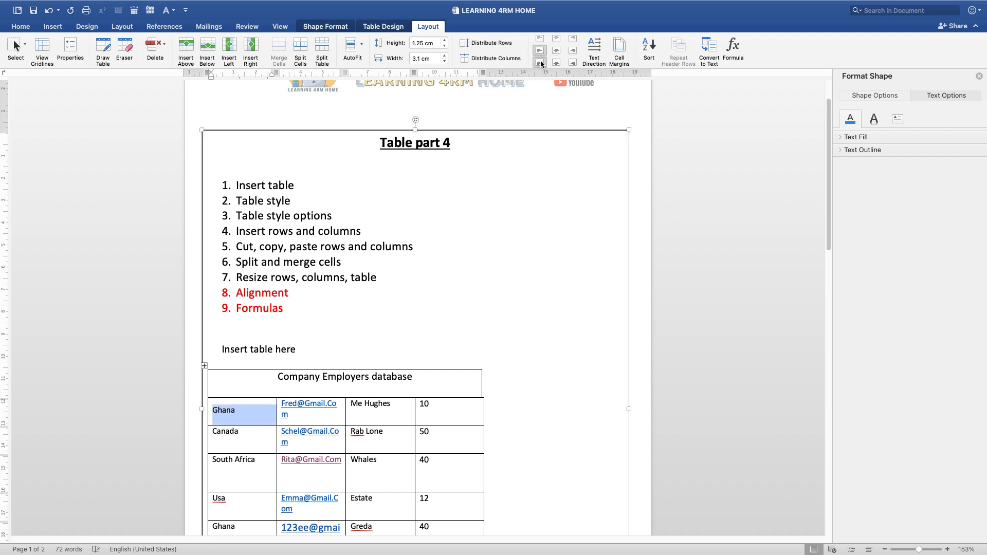
left_click(556, 62)
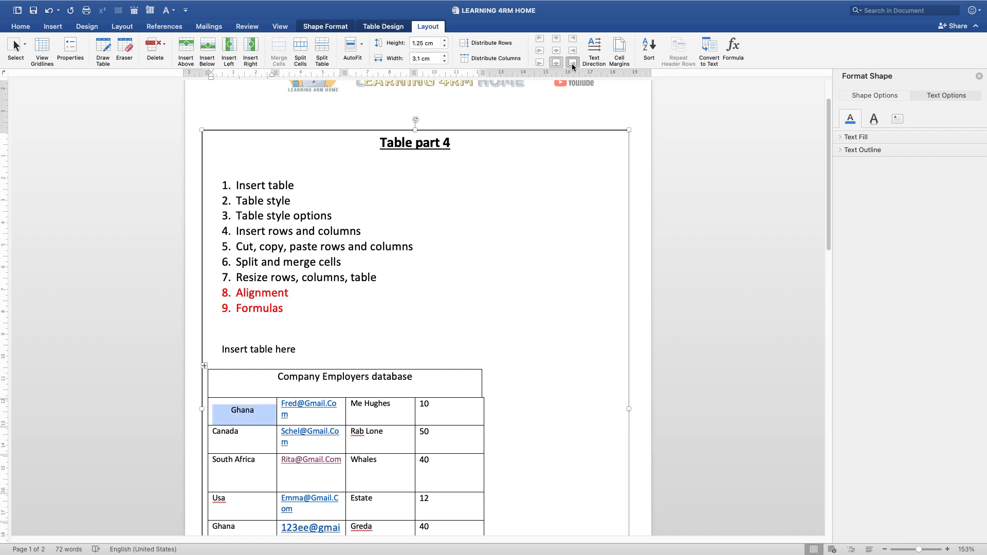
left_click(573, 62)
left_click(540, 41)
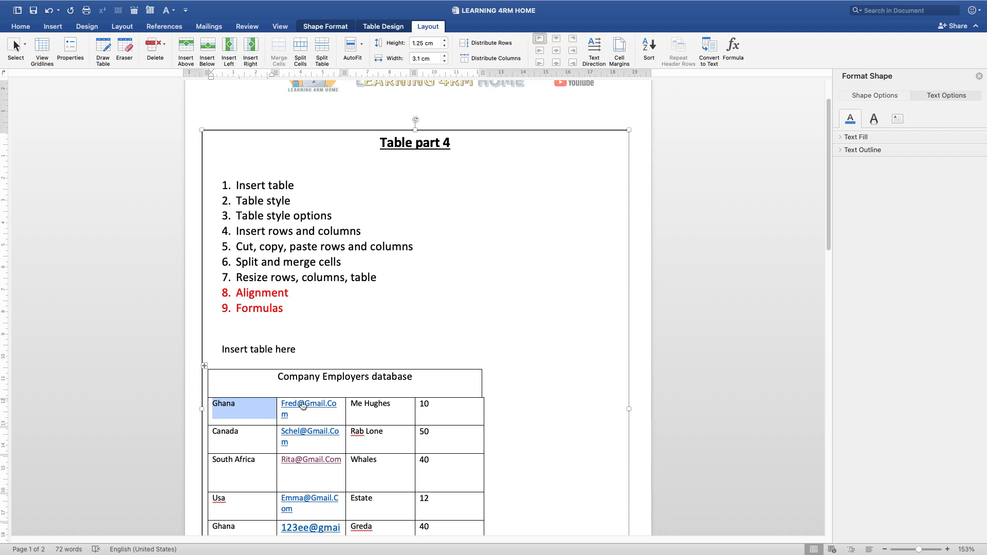
Centre the first-column cells from the first Ghana down to Average in both directions, and align the five filled third-column cells top-right
scroll(288, 401, "down", 3)
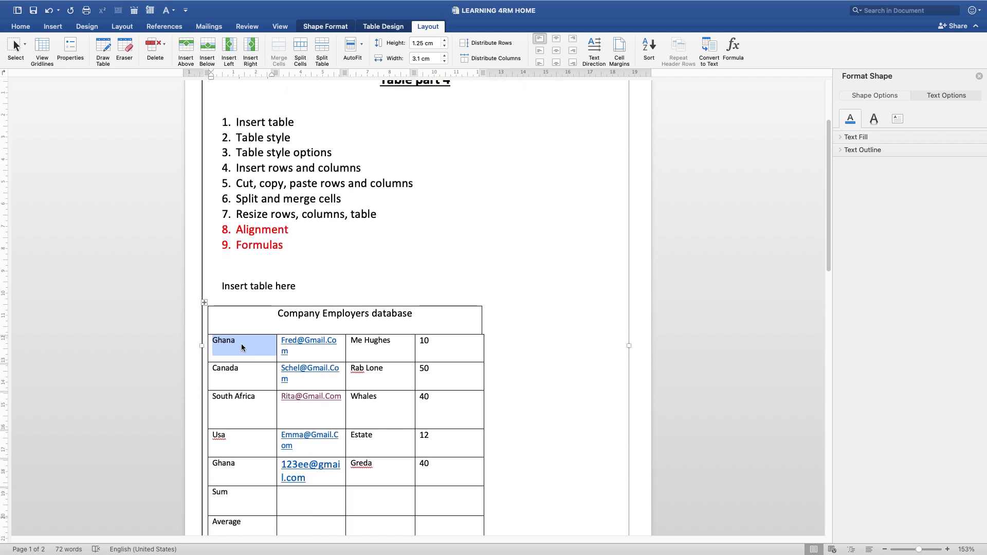
left_click_drag(242, 348, 242, 526)
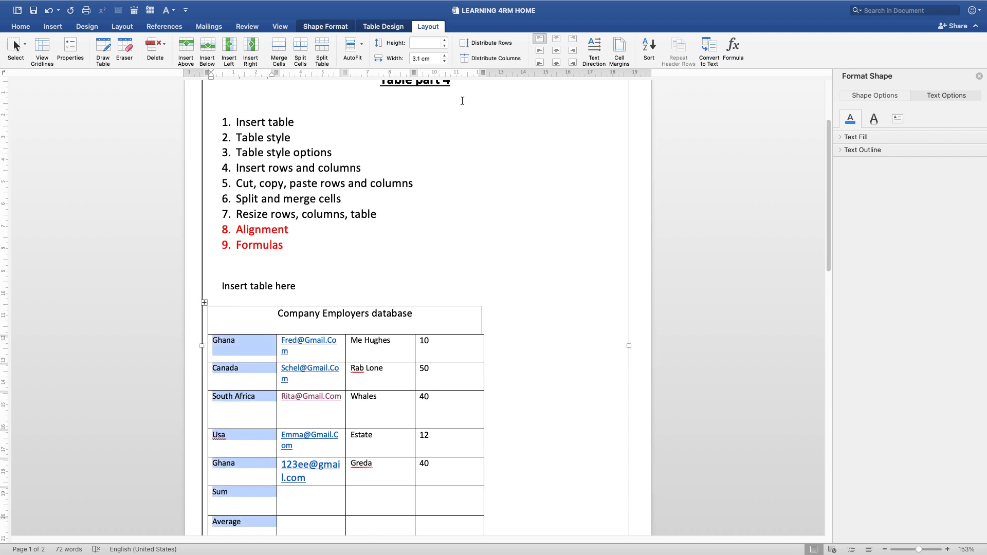
left_click(556, 52)
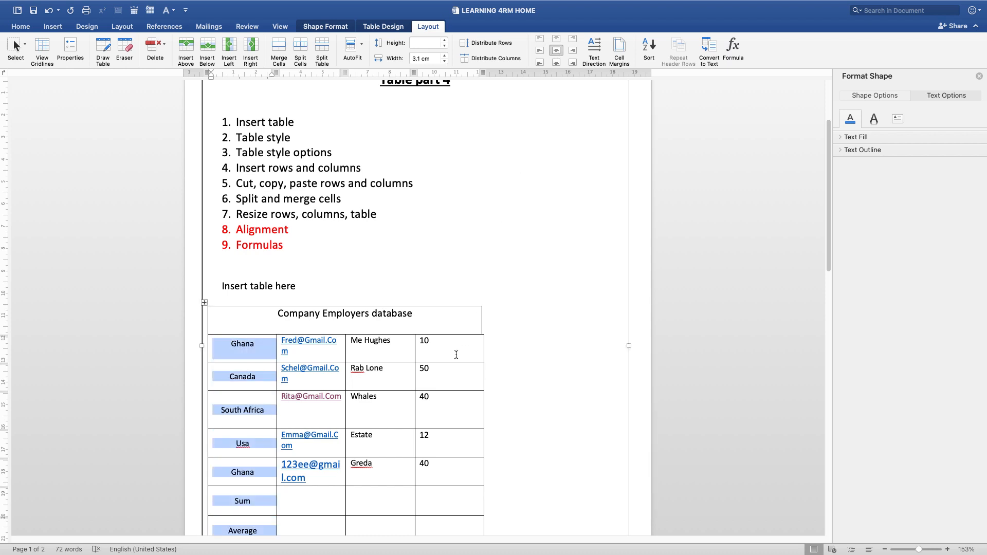
left_click_drag(393, 340, 379, 464)
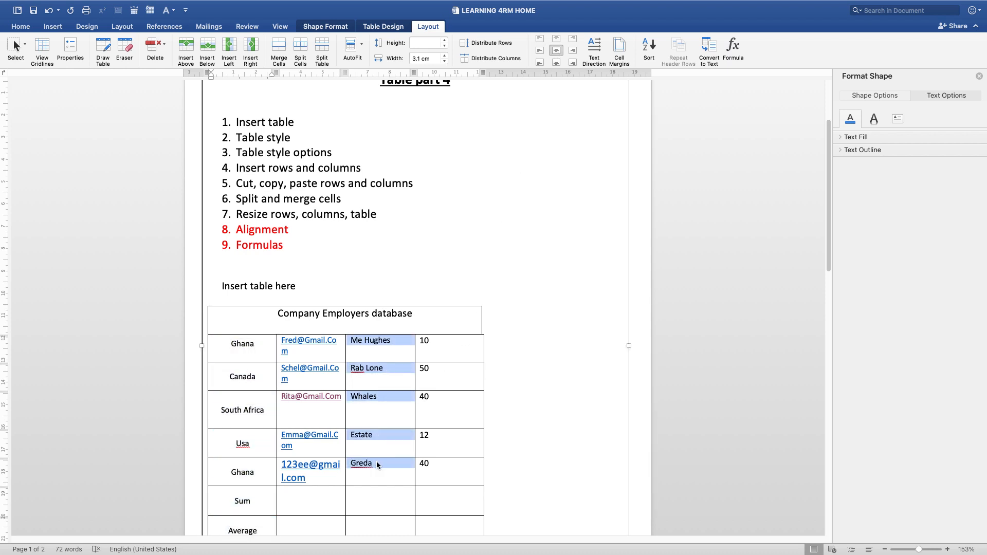
left_click(574, 36)
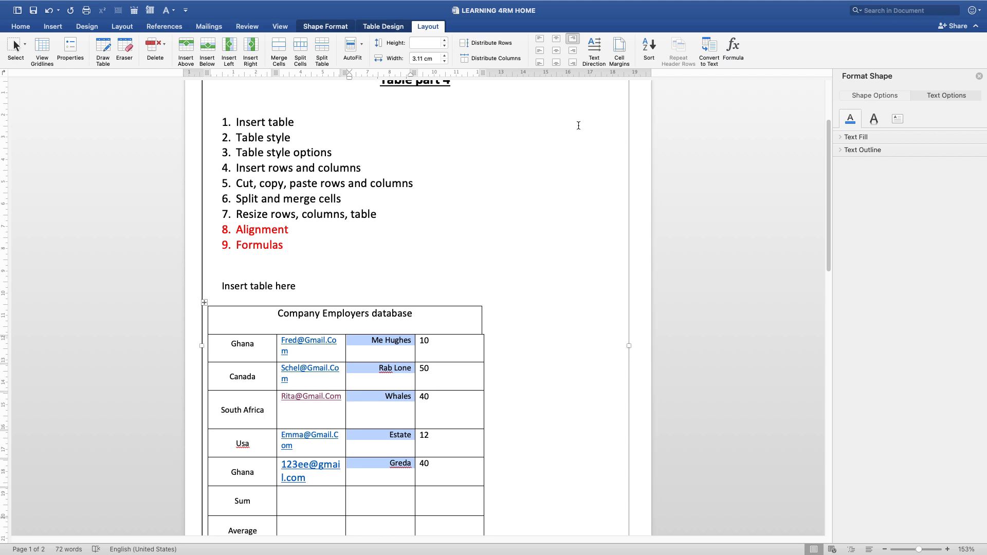
Cycle the first Ghana cell's text direction through both vertical orientations and back to horizontal
left_click(247, 355)
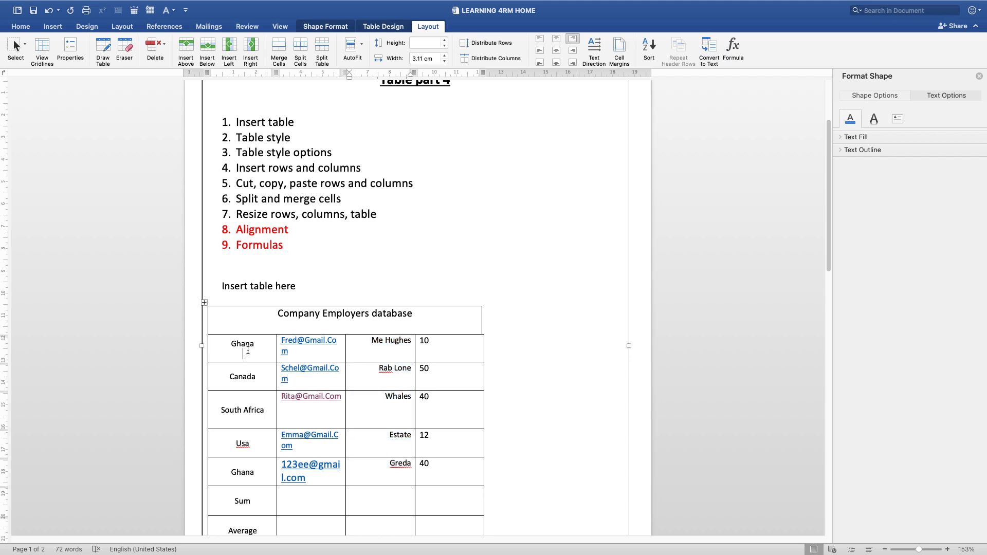
left_click(595, 50)
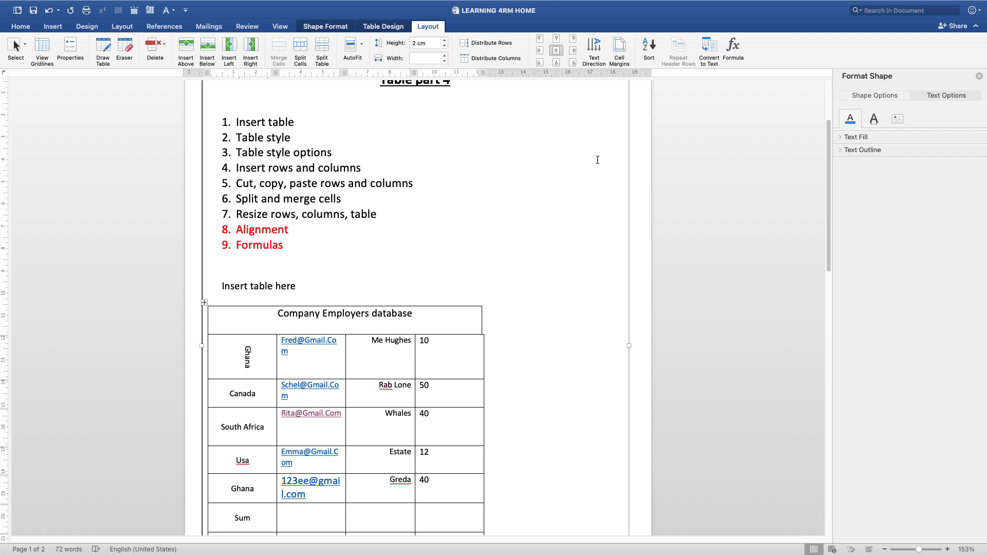
left_click(595, 48)
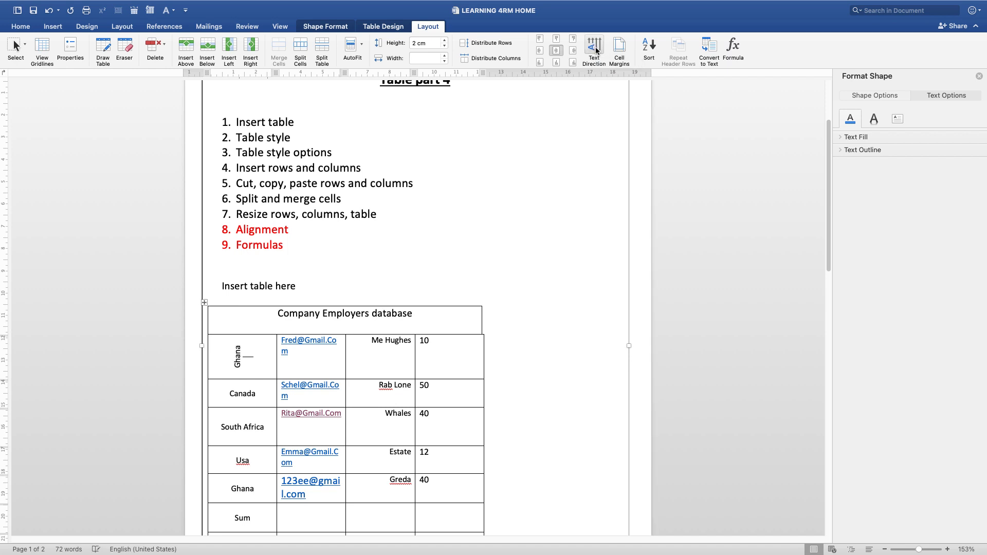
left_click(595, 48)
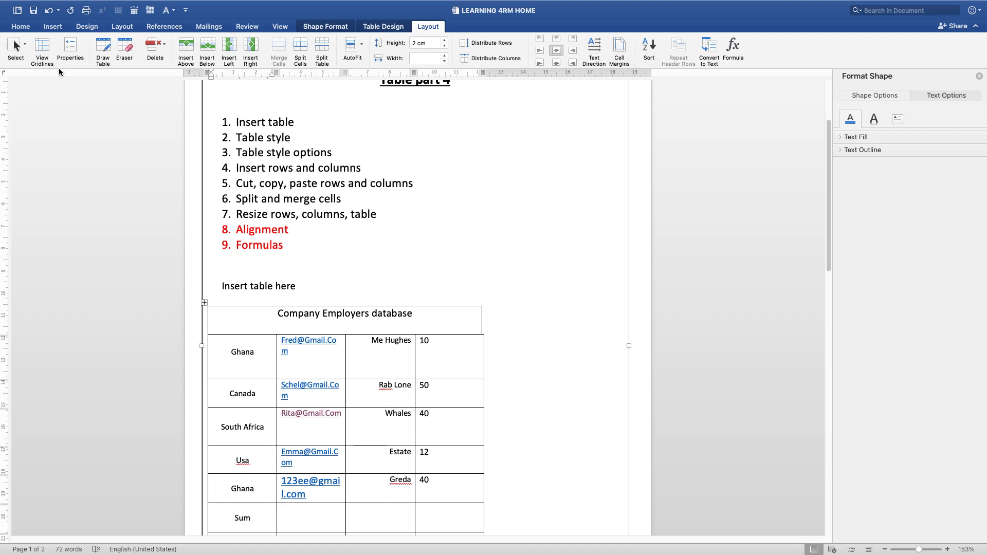
left_click(21, 26)
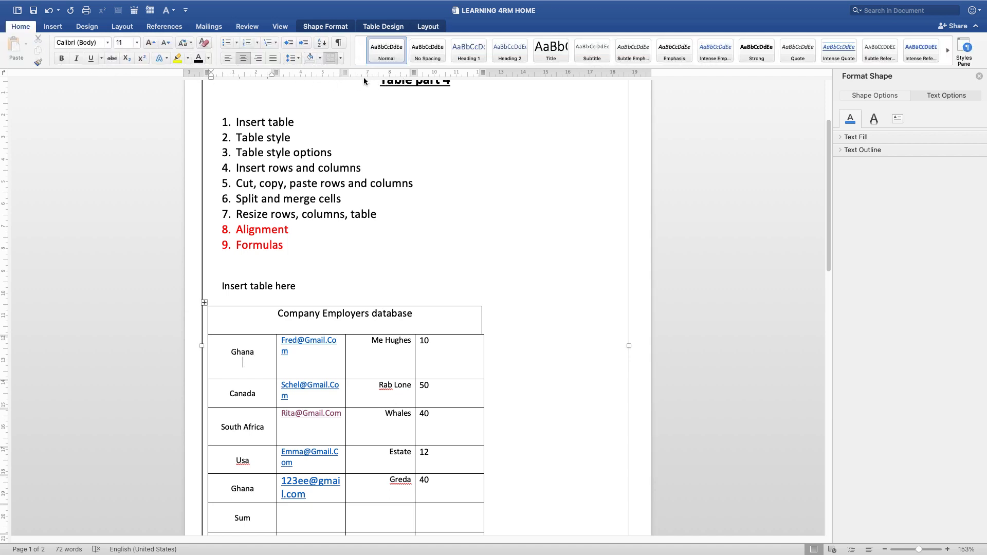
left_click(340, 59)
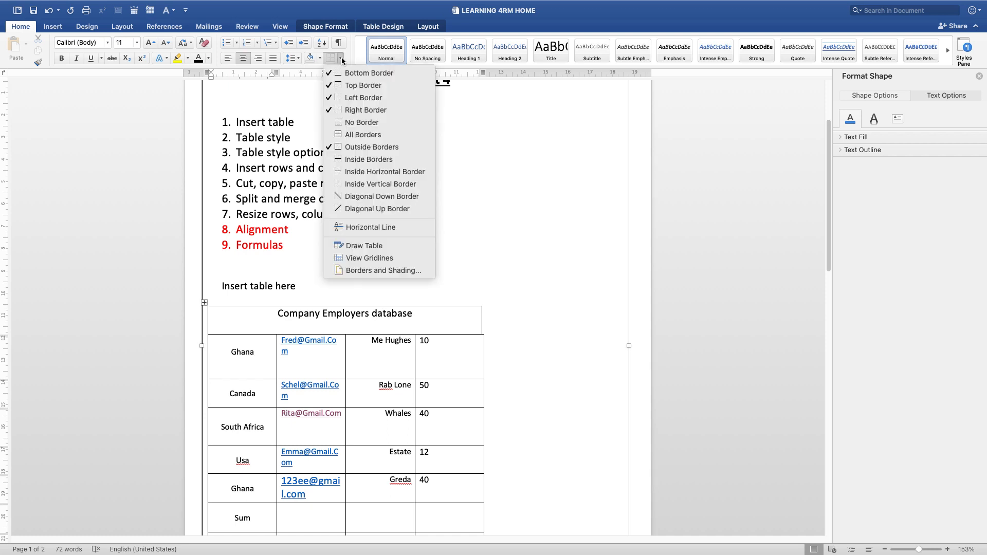
left_click(342, 59)
left_click(341, 60)
left_click(341, 60)
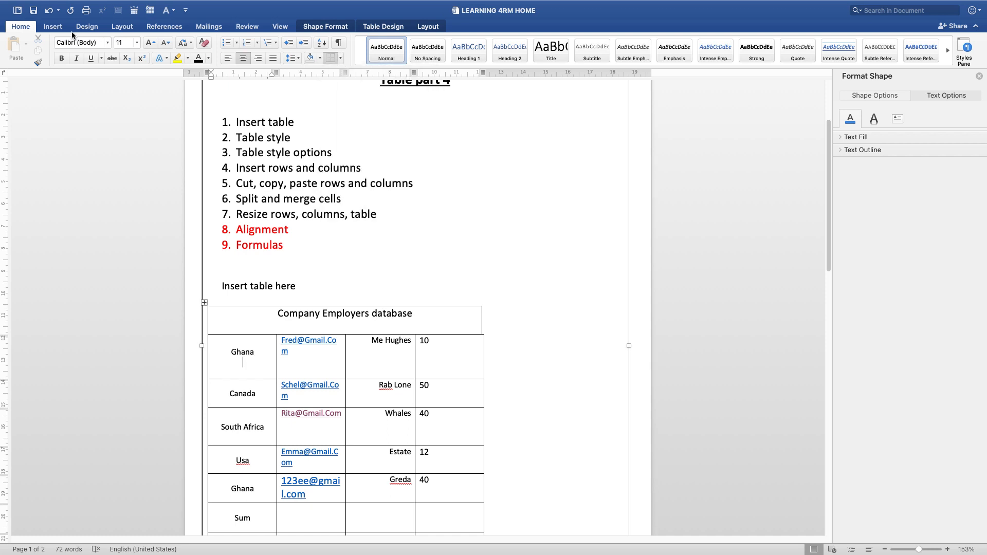
left_click(53, 28)
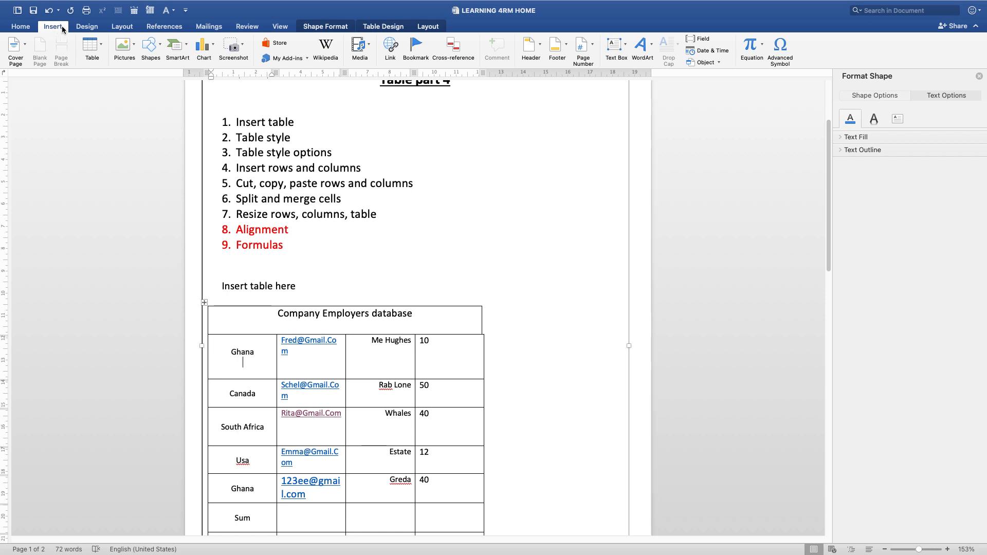
left_click(82, 27)
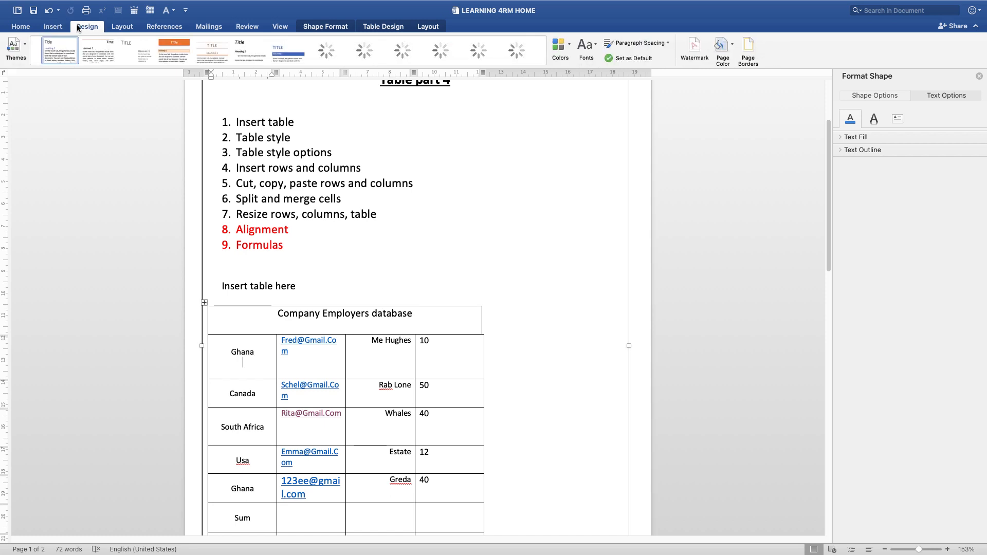
left_click(124, 30)
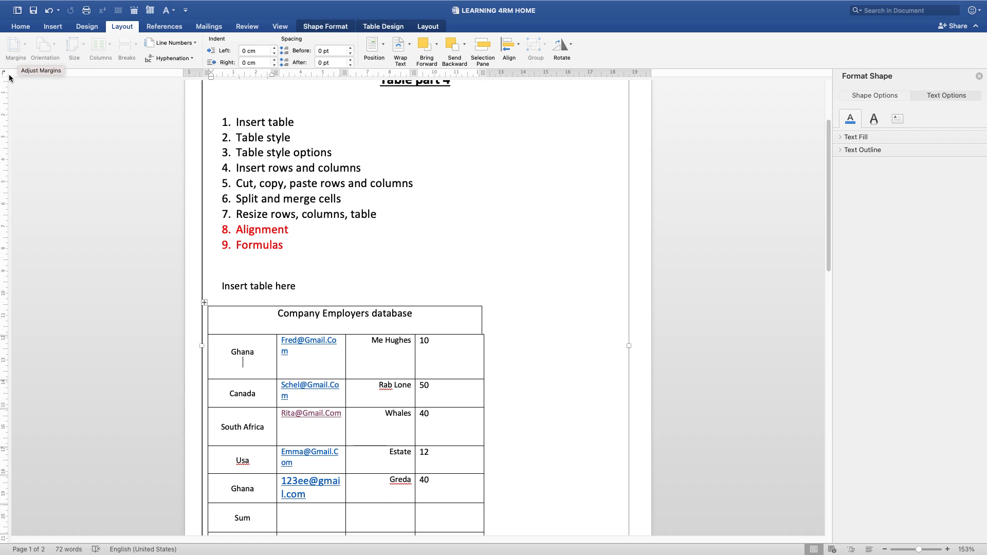
left_click(20, 27)
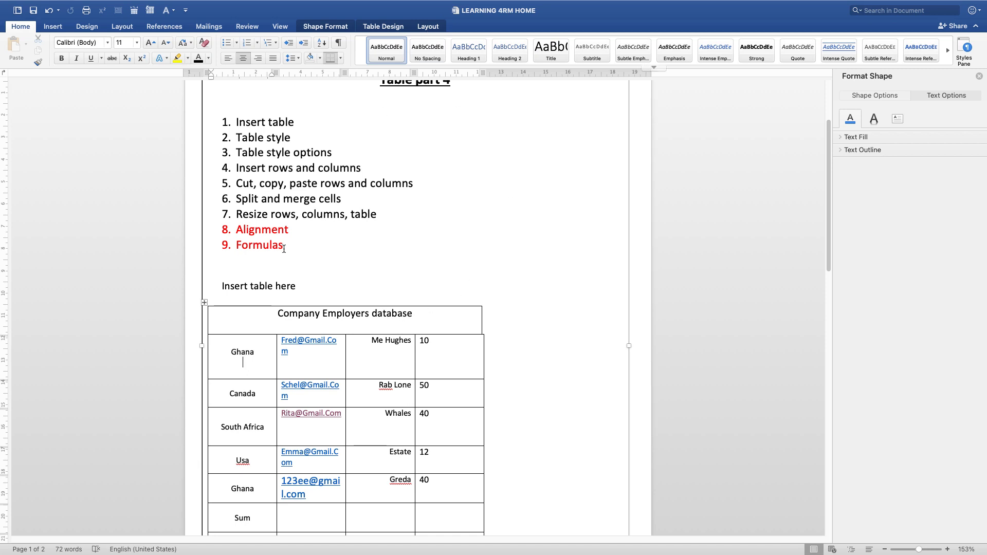
Set the table's default left cell margin to 0.05 cm
left_click(428, 26)
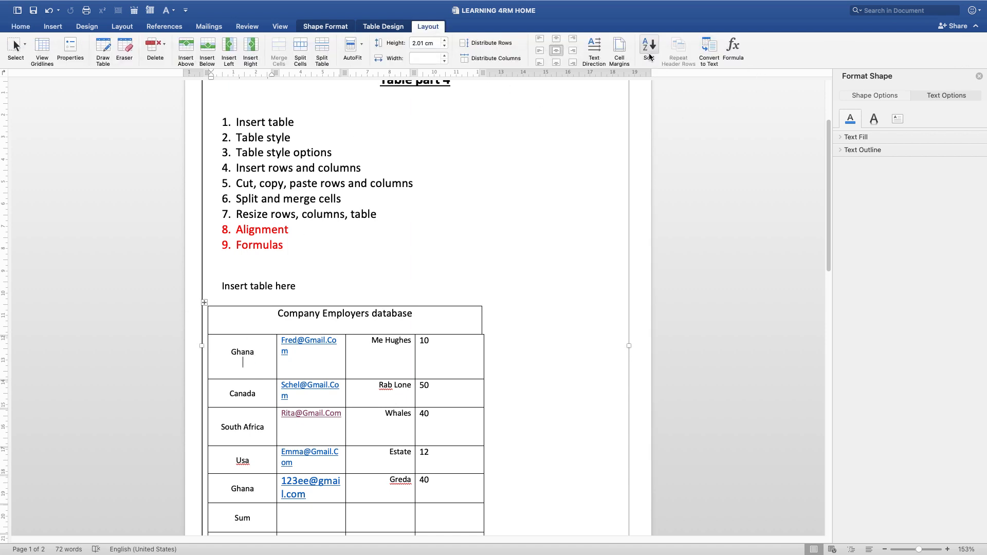
left_click(618, 52)
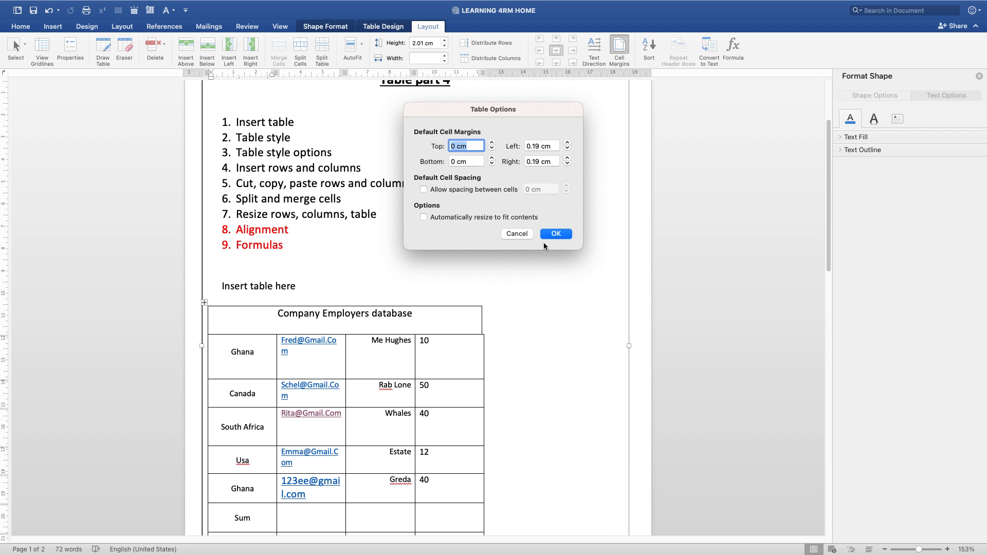
left_click(566, 148)
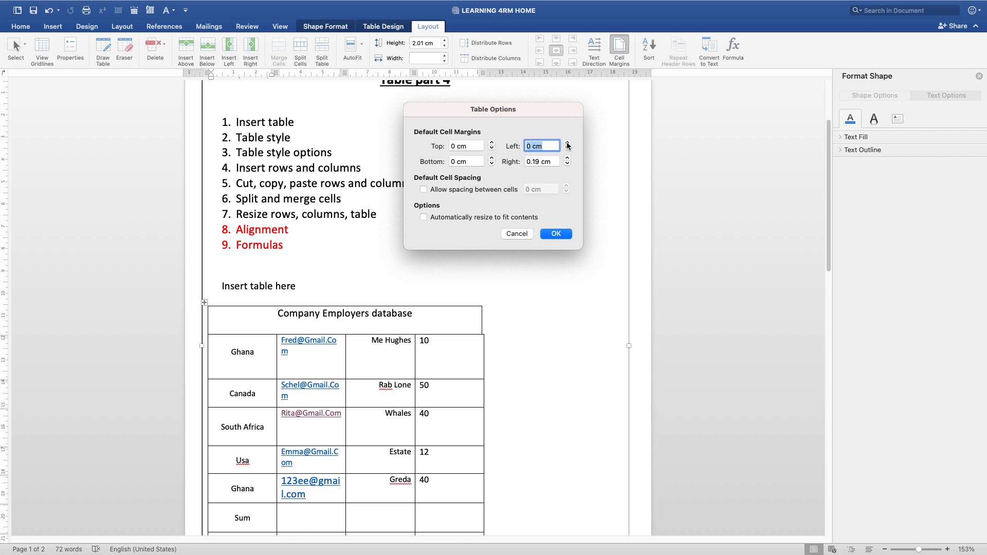
left_click(568, 143)
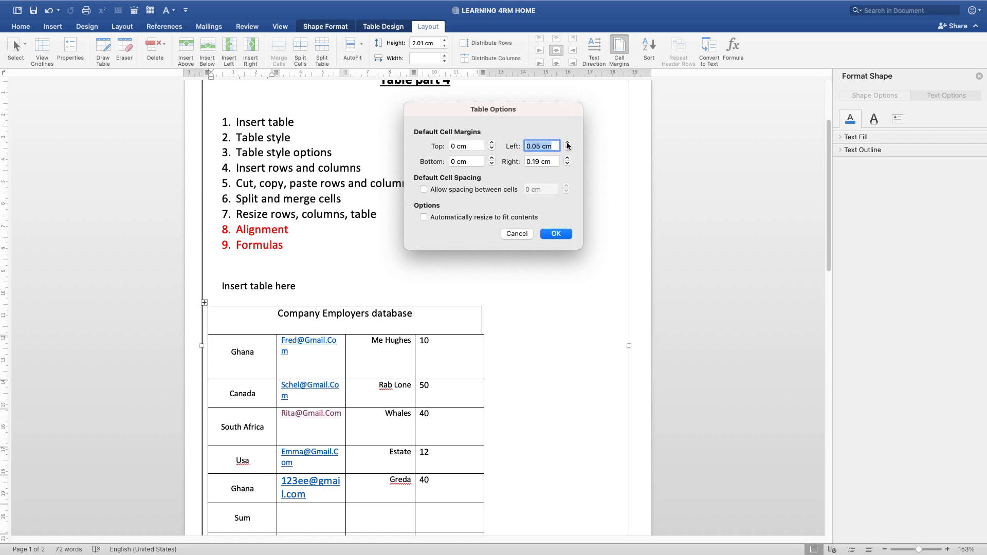
left_click(555, 233)
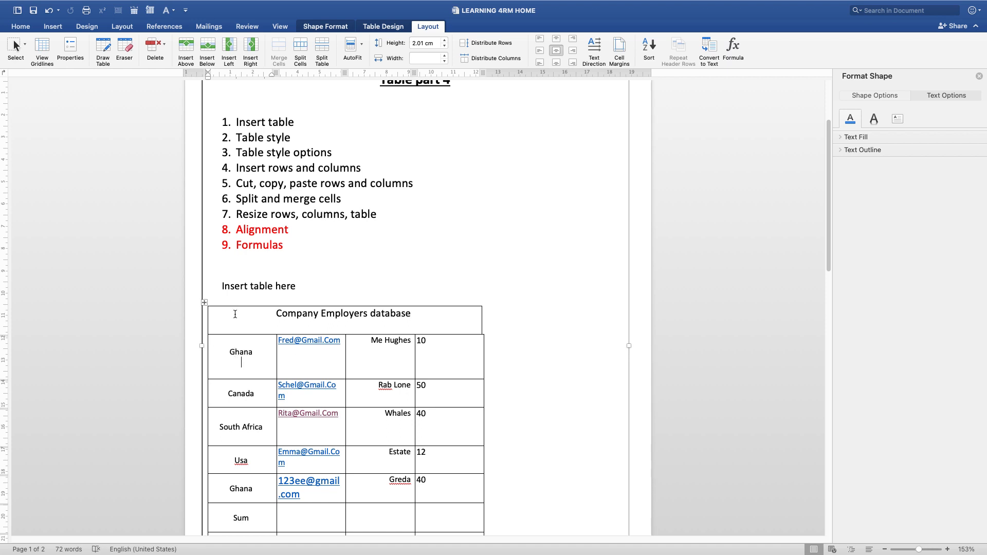
Set the table's default left cell margin to 0 cm
left_click_drag(271, 76, 270, 75)
mouse_move(208, 80)
left_mouse_down()
mouse_move(218, 82)
mouse_move(208, 80)
left_mouse_up()
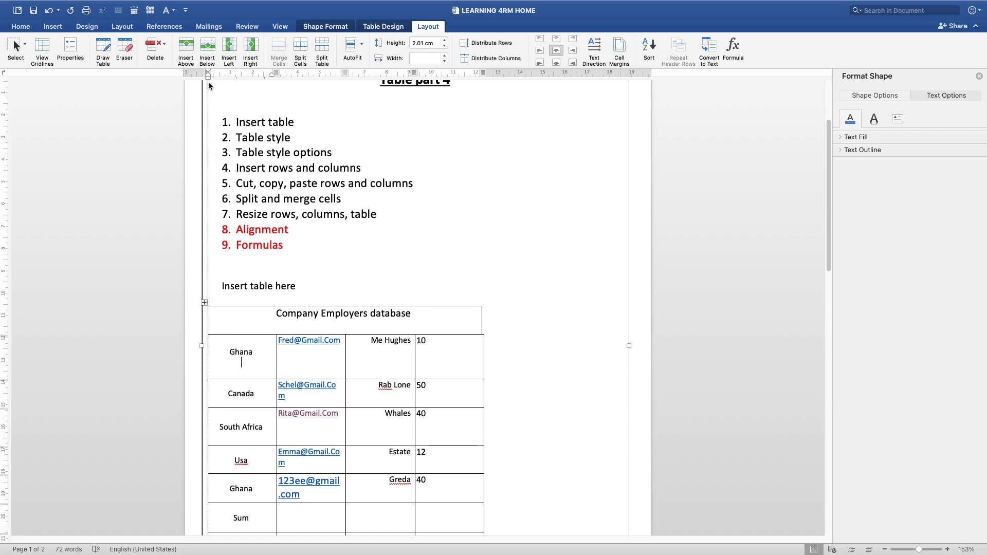
left_click(227, 357)
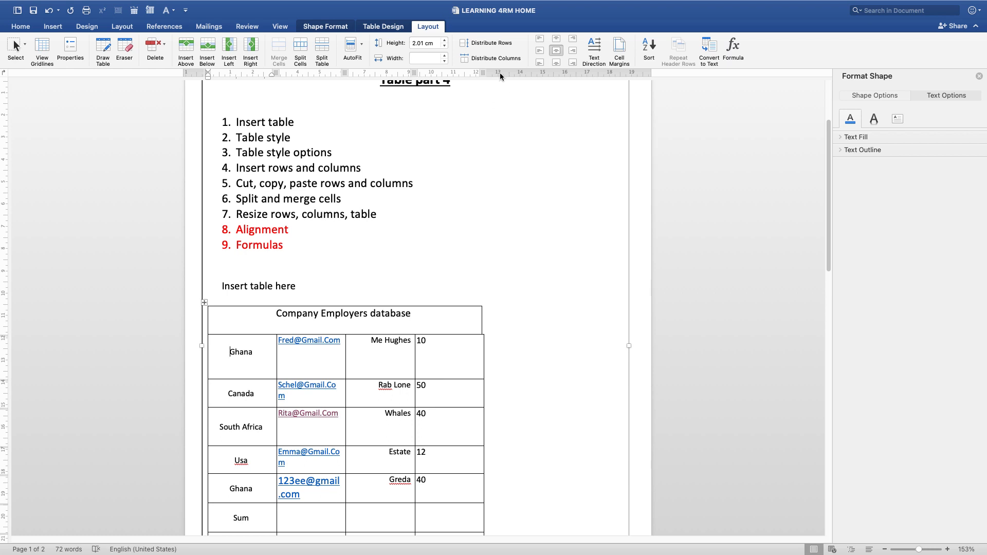
left_click(619, 49)
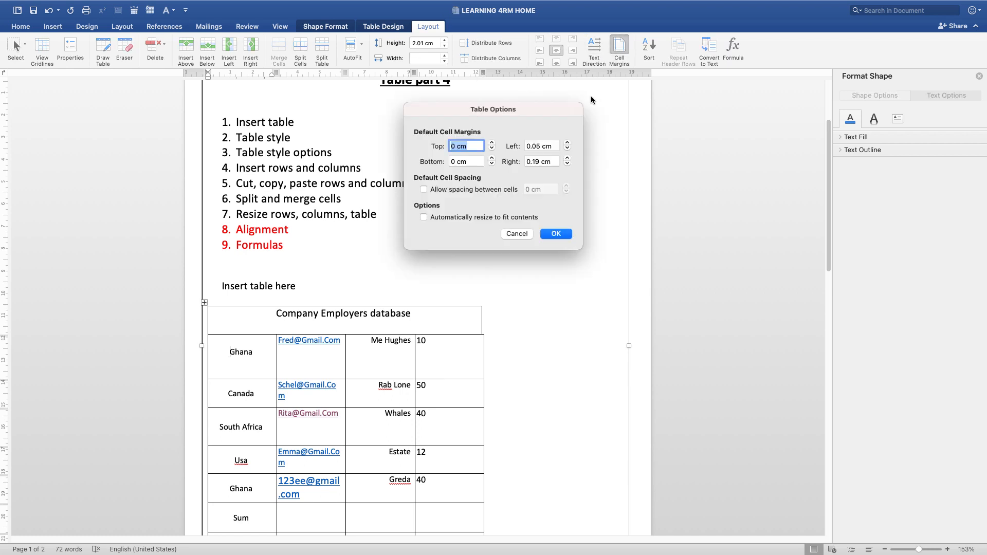
left_click(567, 149)
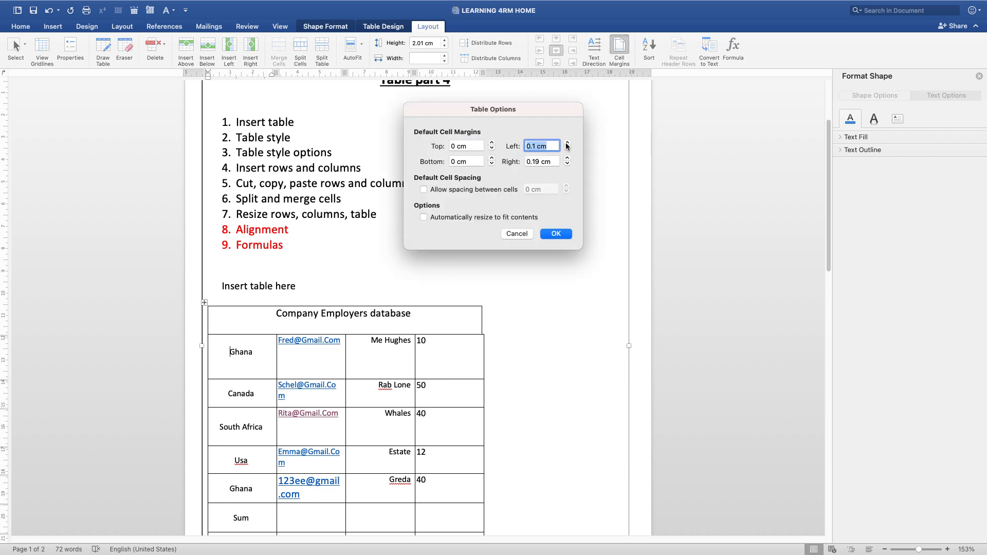
left_click(567, 149)
left_click(550, 234)
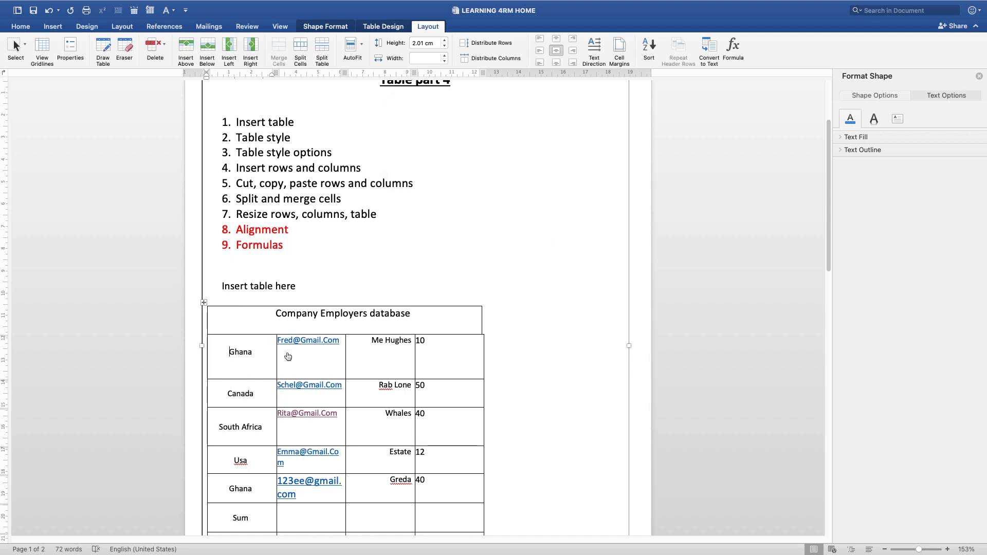
Set the table's default right cell margin to 0.25 cm
left_click(372, 346)
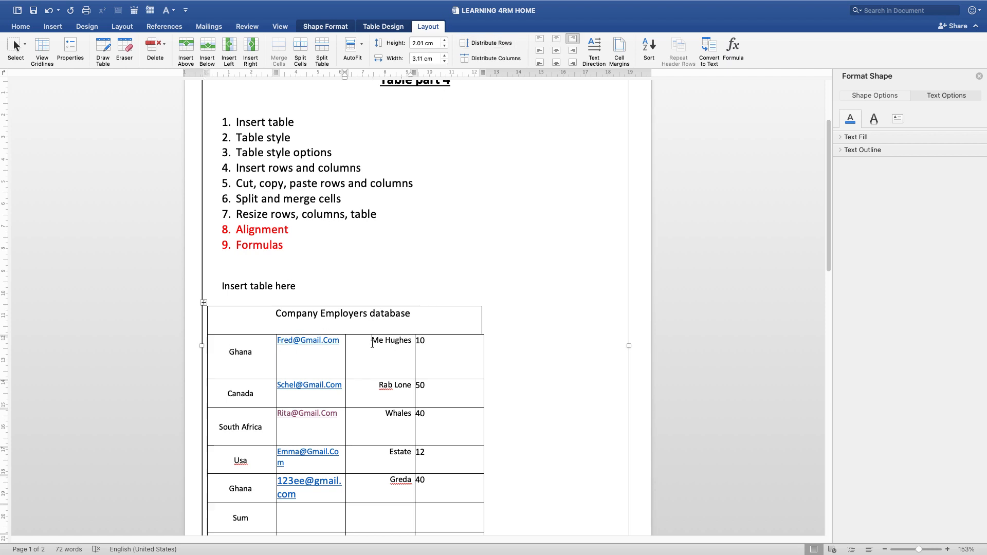
left_click(617, 51)
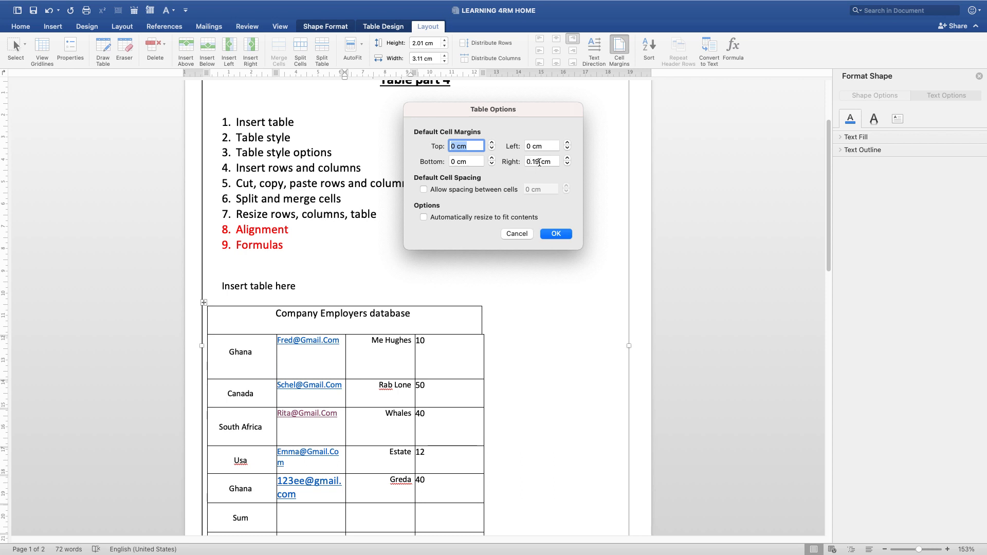
left_click(567, 158)
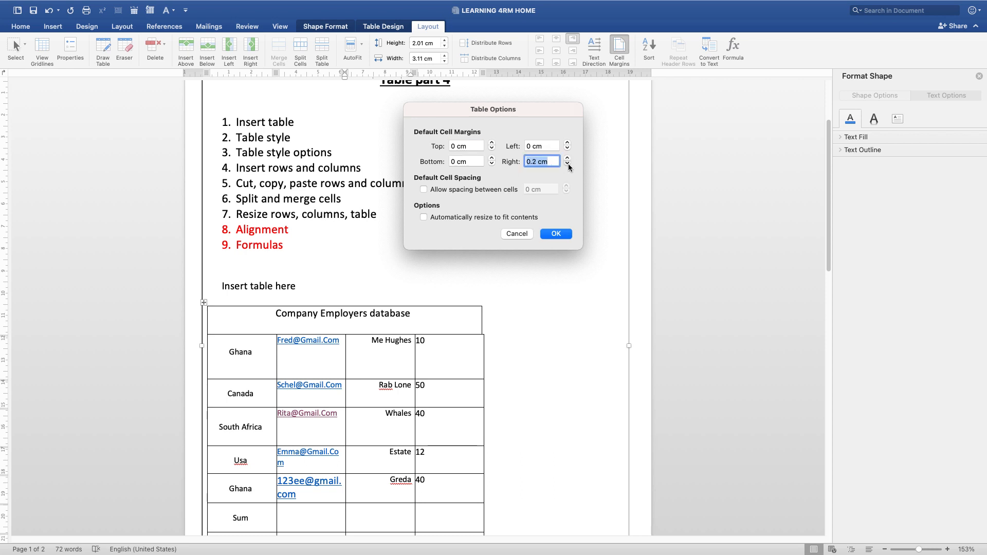
left_click(568, 164)
left_click(568, 164)
left_click(568, 164)
left_click(568, 159)
left_click(567, 159)
left_click(567, 159)
left_click(568, 159)
left_click(555, 234)
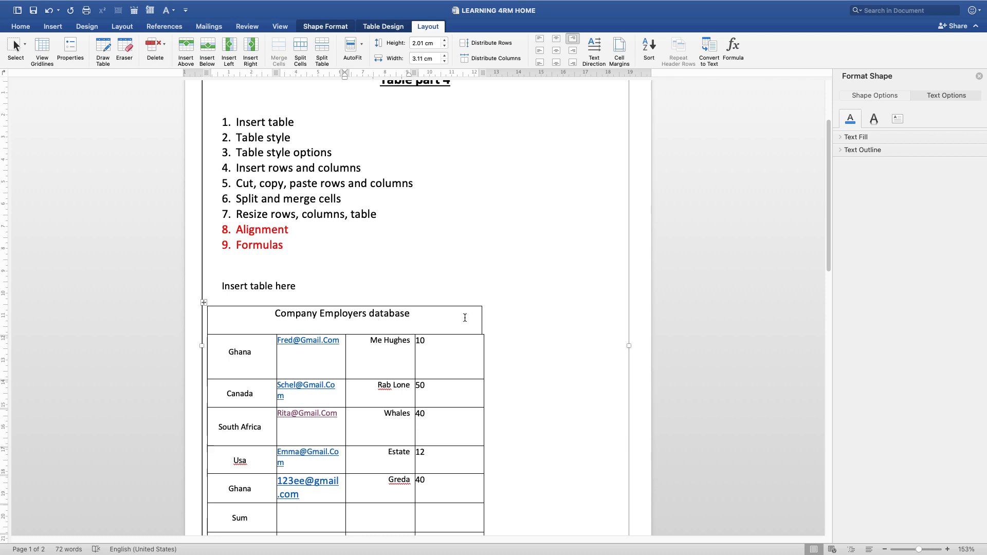
left_click(619, 49)
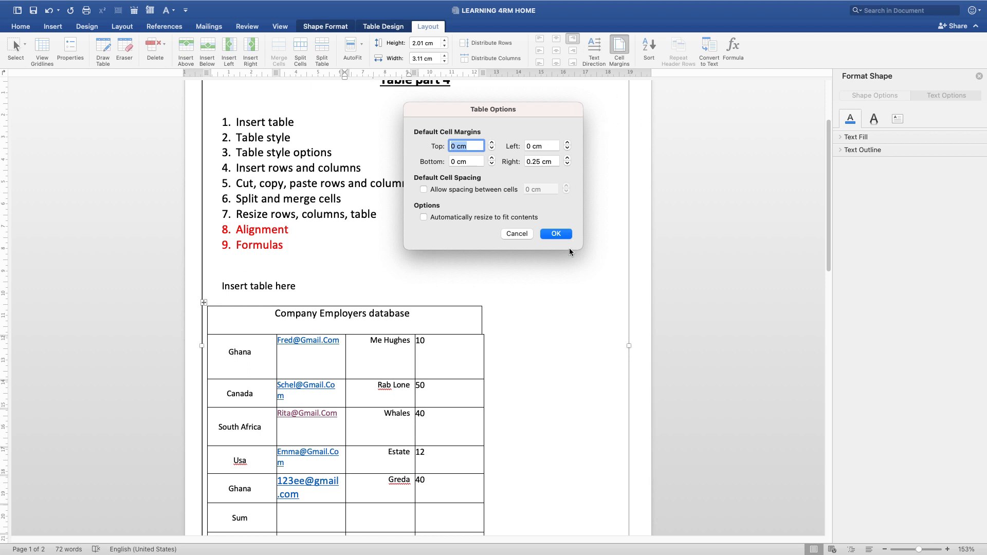
left_click(553, 234)
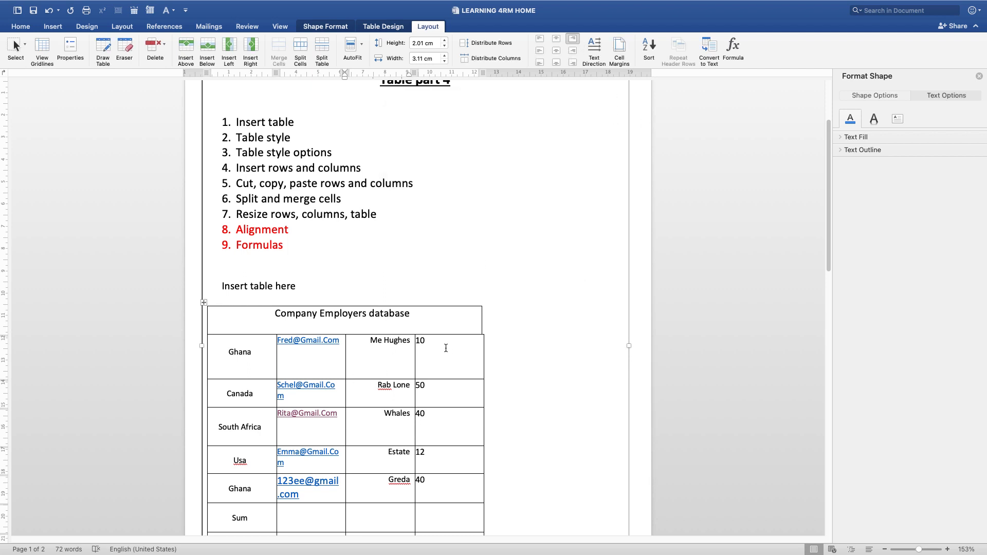
Left-align the Sum, Average, Min and Maximun labels in the table's first column
left_click_drag(301, 248, 235, 247)
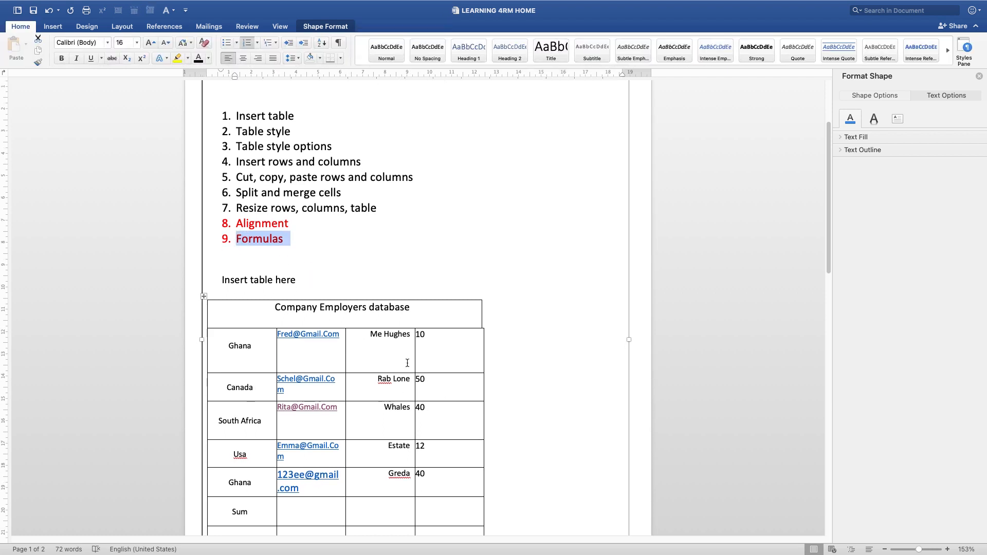
scroll(396, 334, "down", 3)
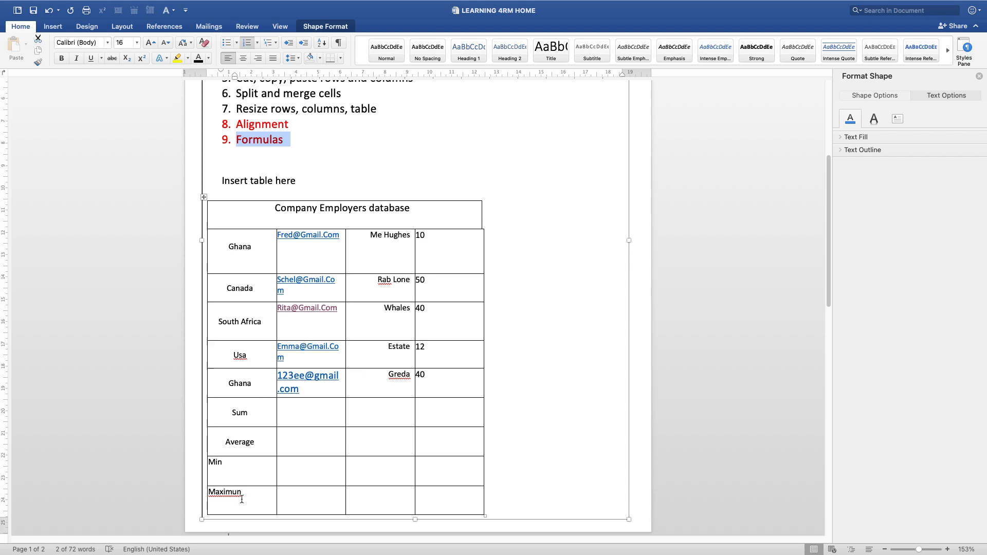
left_click_drag(228, 496, 231, 414)
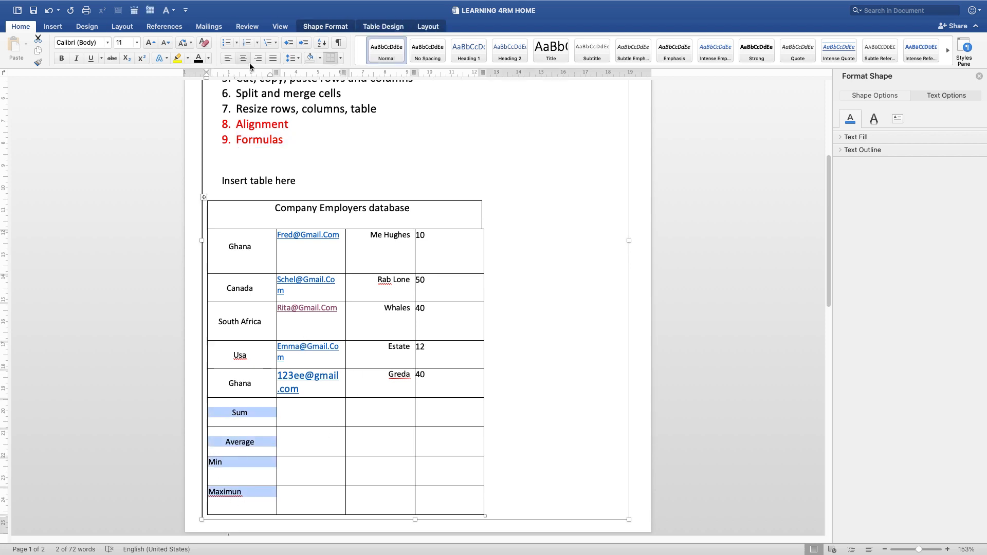
left_click(228, 58)
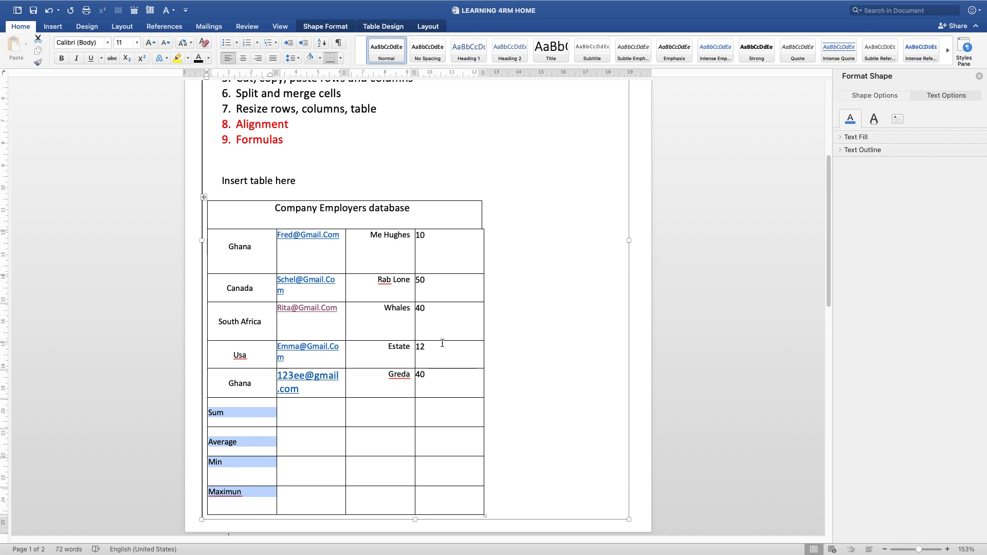
Insert the formula =SUM(ABOVE) in the last column of the Sum row
left_click(428, 416)
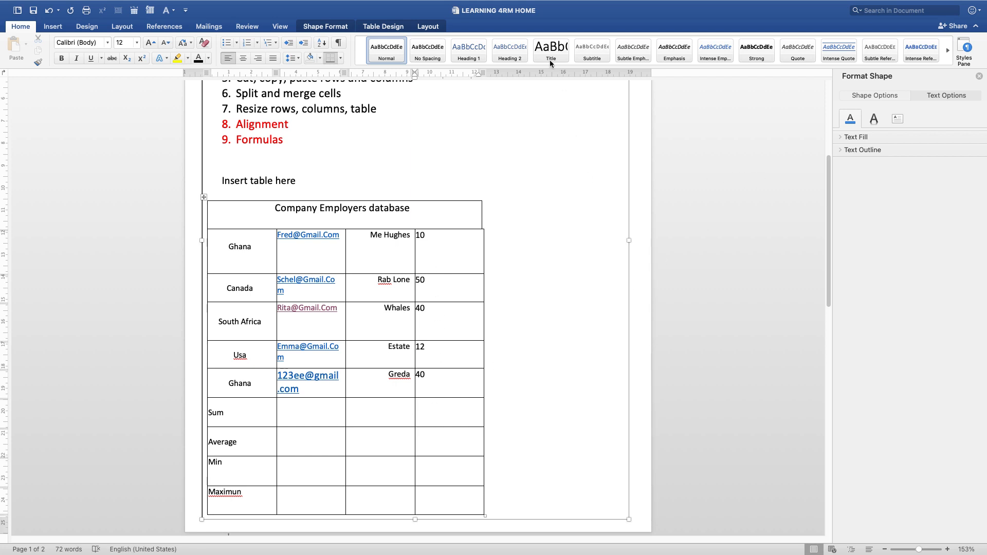
left_click(425, 28)
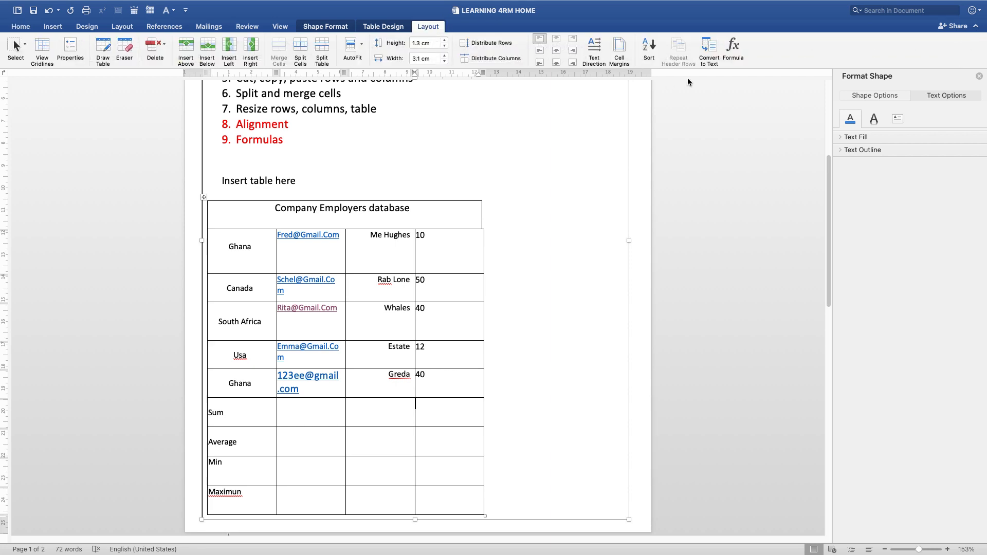
left_click(734, 50)
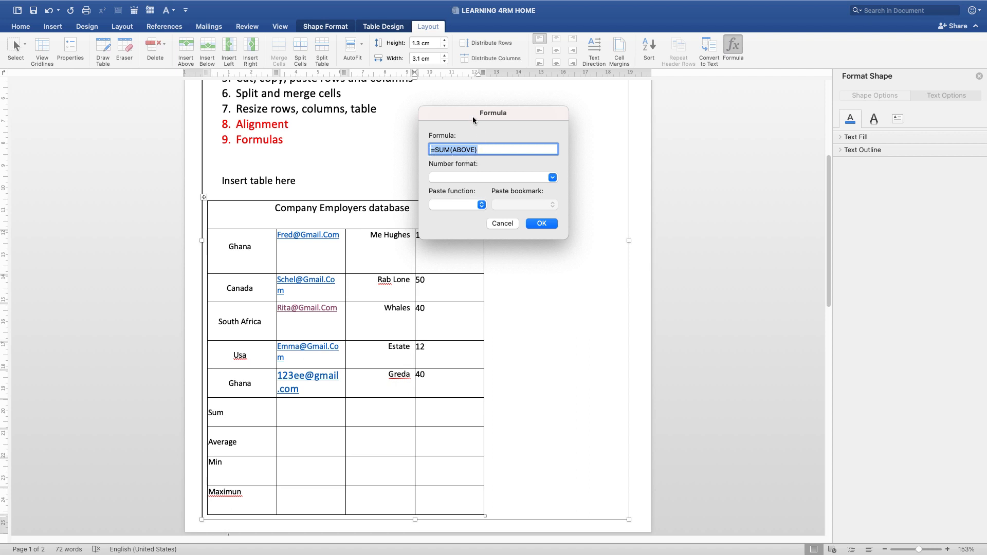
left_click_drag(473, 115, 578, 166)
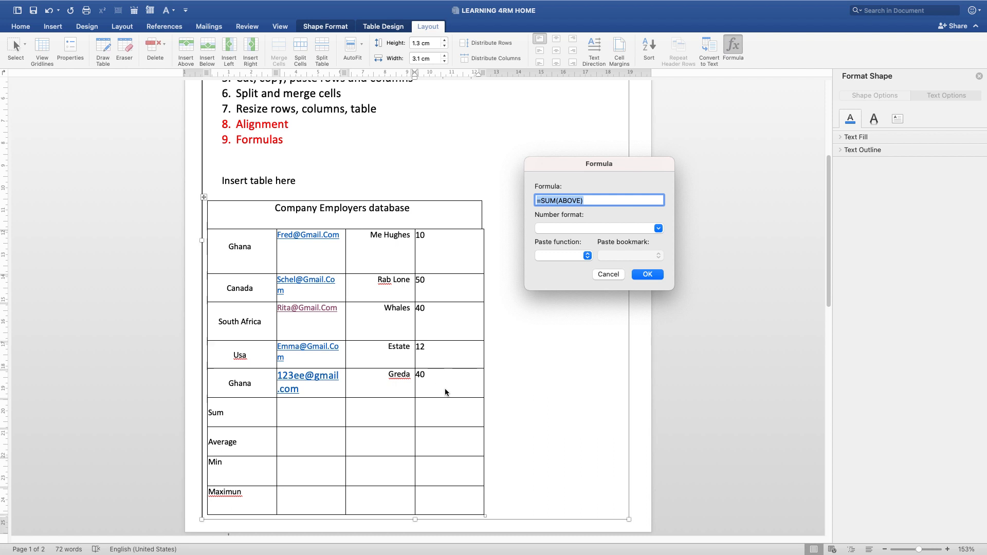
left_click(647, 274)
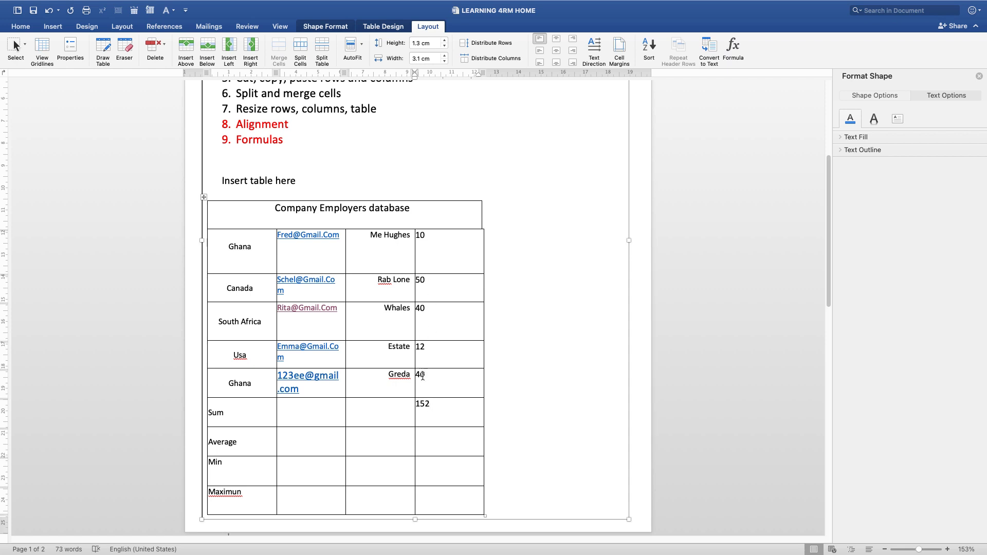
Try the formula =Avg(ABOVE) in the last column of the Average row
left_click(426, 312)
left_click(427, 446)
left_click(733, 46)
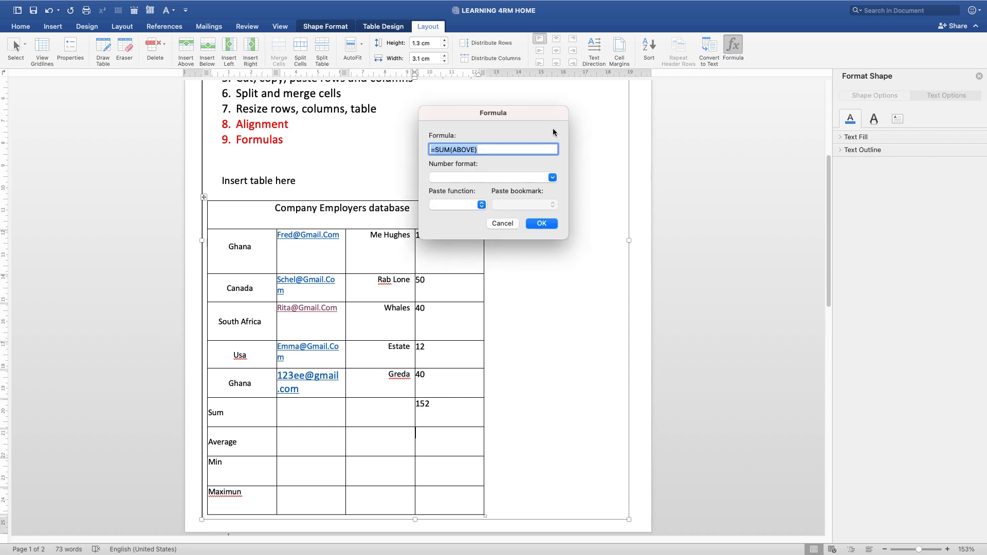
double_click(444, 149)
type("Avg")
left_click(542, 223)
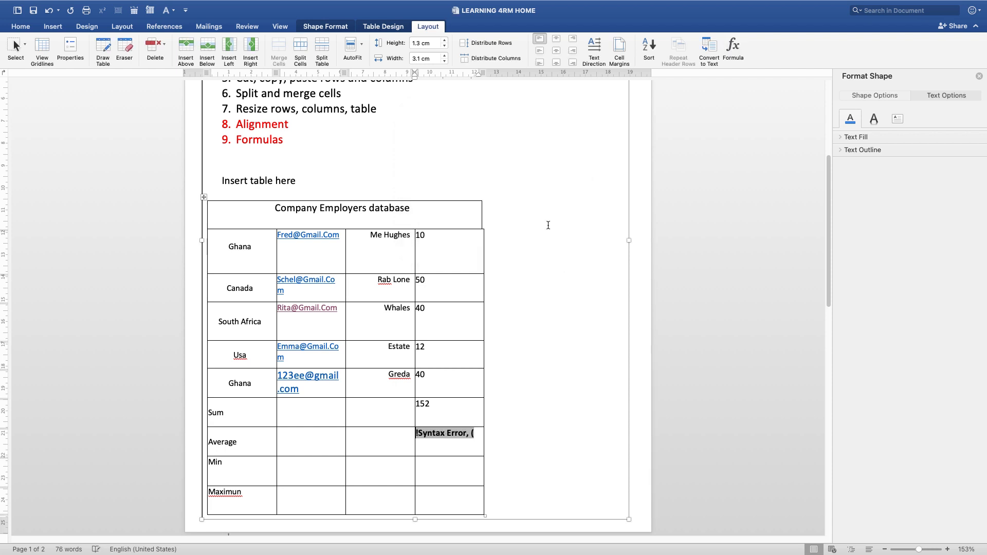
Change the formula in the Average row's last cell to =Average(ABOVE)
double_click(452, 436)
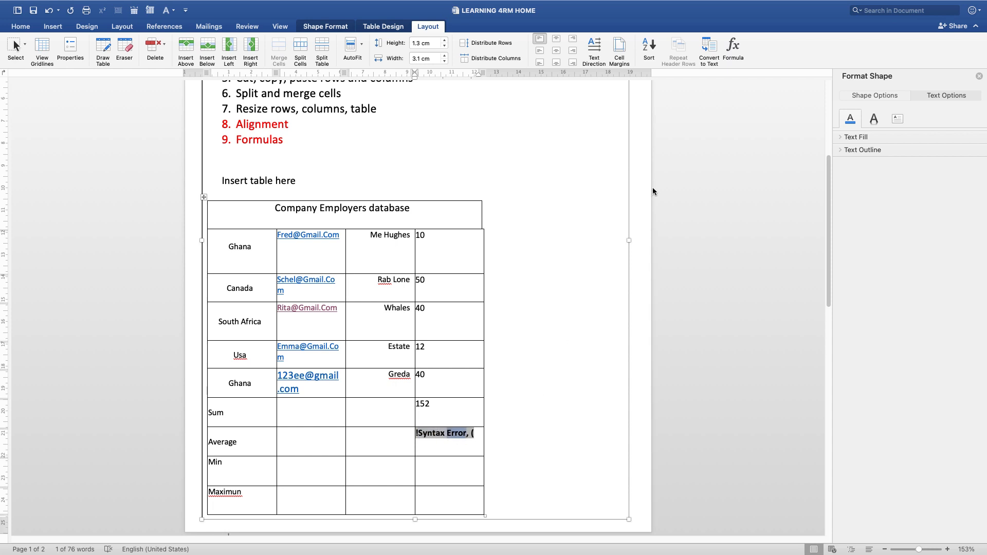
left_click(735, 50)
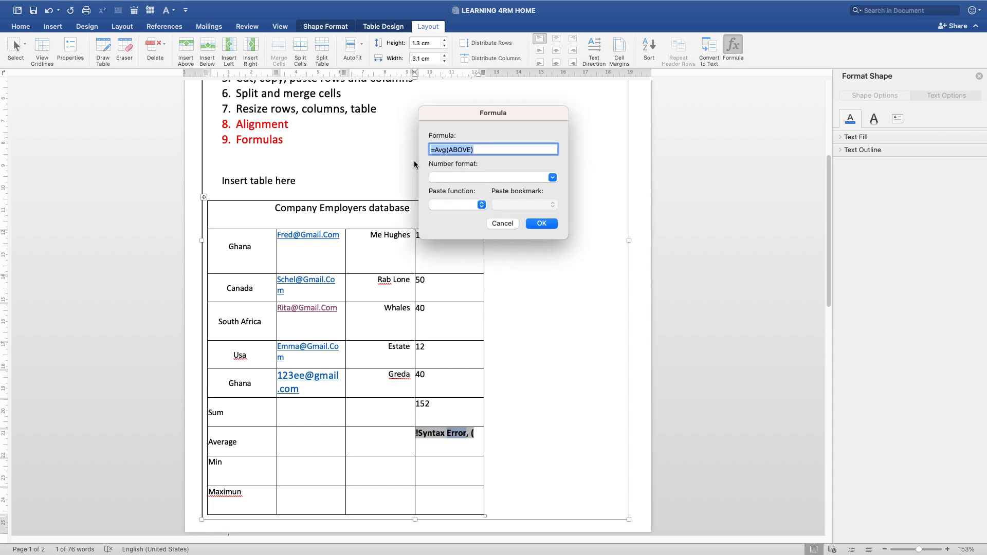
left_click(446, 150)
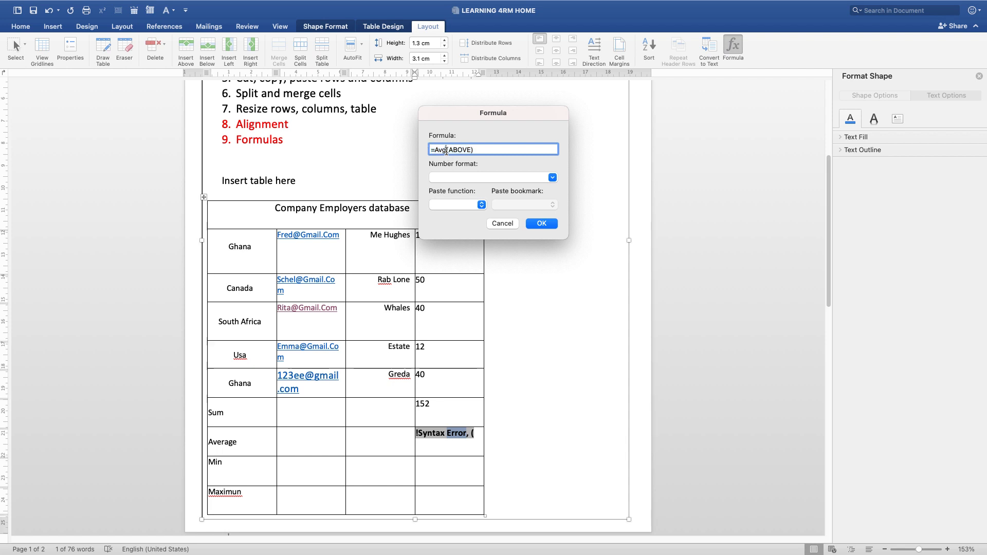
key("BackSpace")
key("BackSpace")
type("verage")
left_click(546, 224)
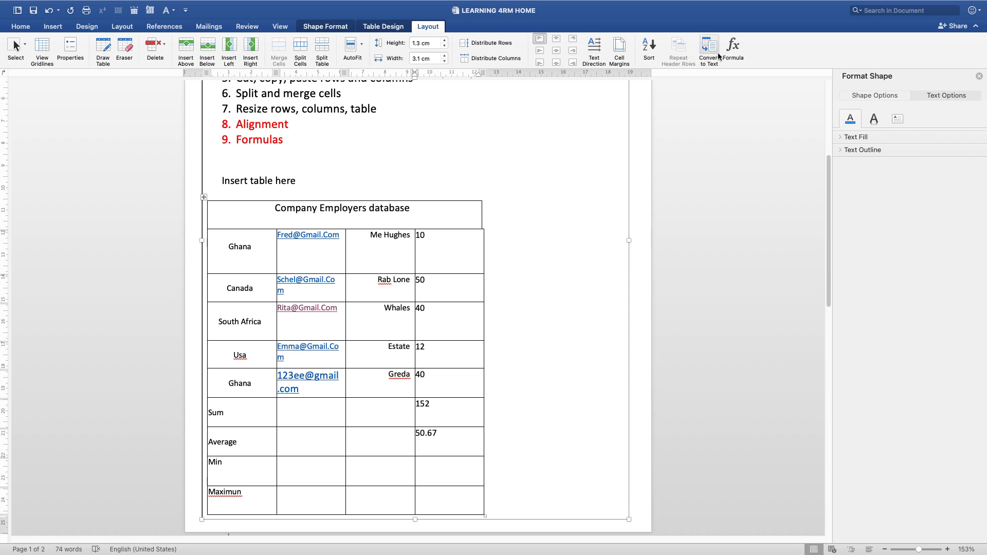
Insert the formula =min(ABOVE) in the last column of the Min row
left_click(732, 47)
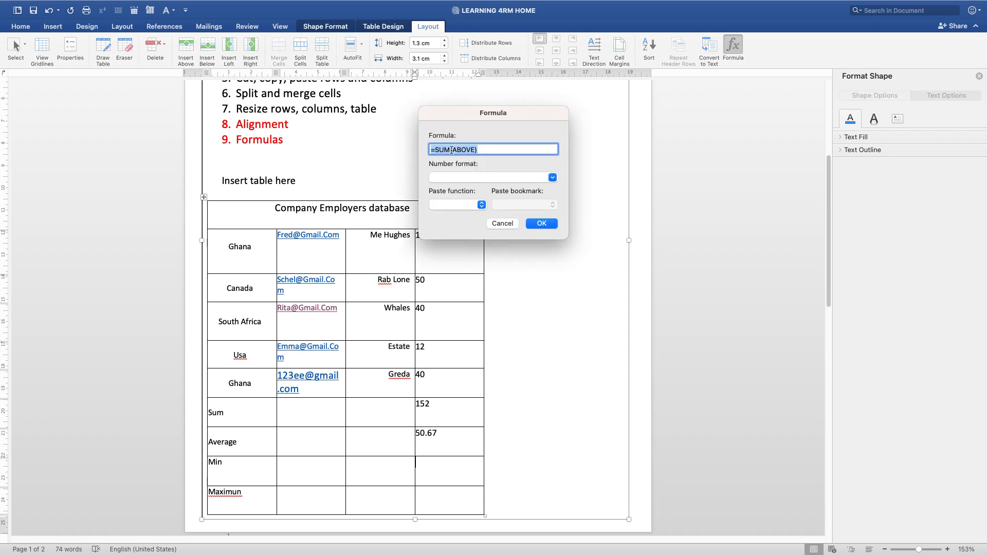
double_click(448, 150)
type("min")
left_click(541, 223)
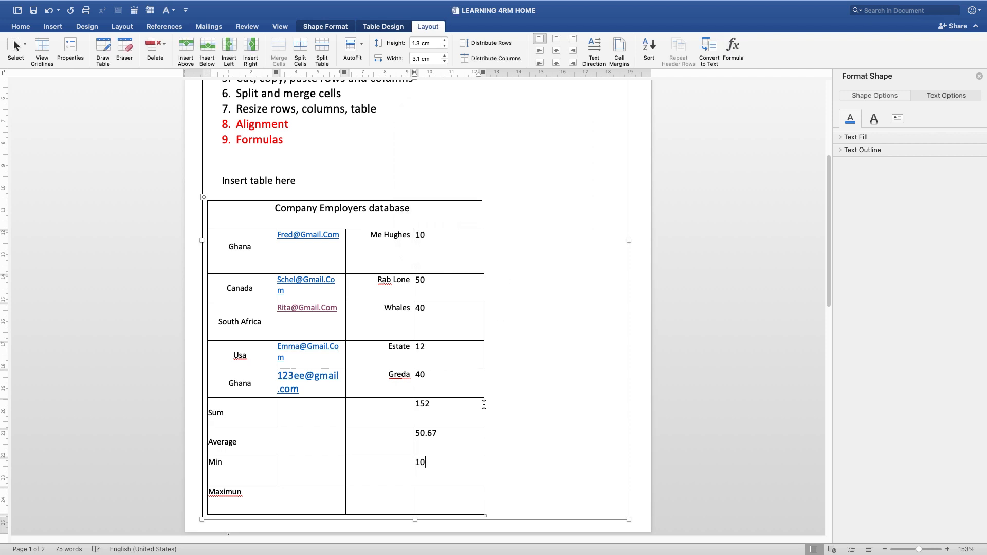
Insert the formula =max(ABOVE) in the last column of the Maximun row
scroll(371, 489, "down", 1)
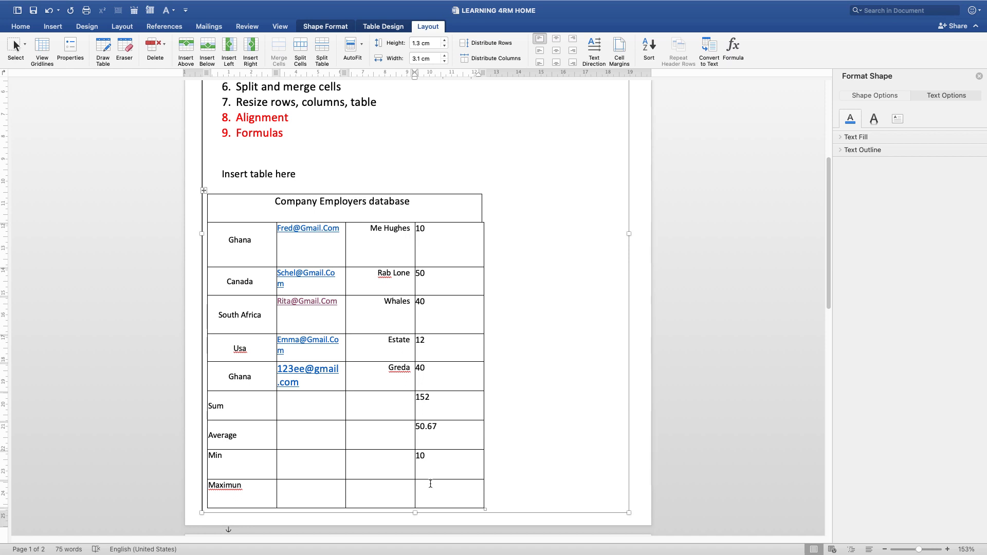
left_click(432, 484)
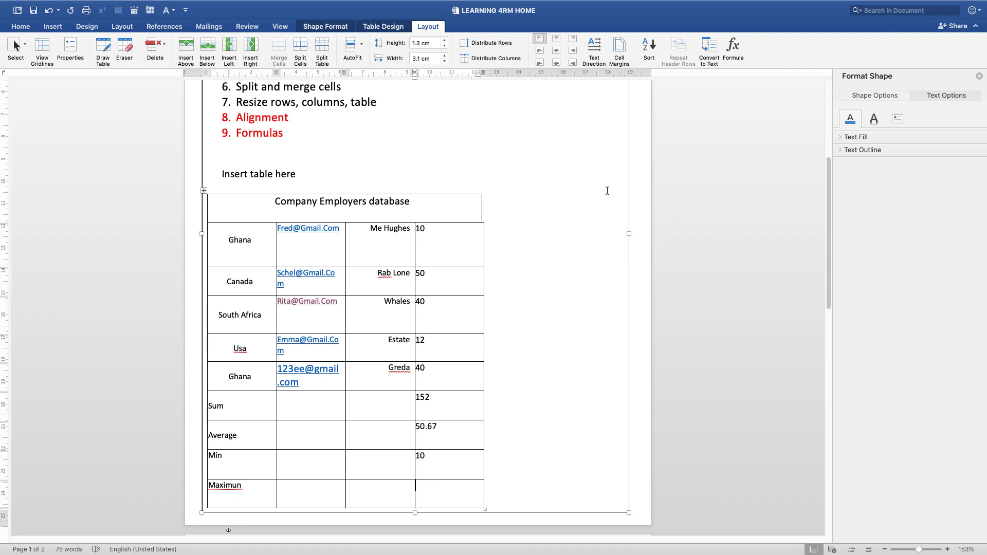
left_click(733, 47)
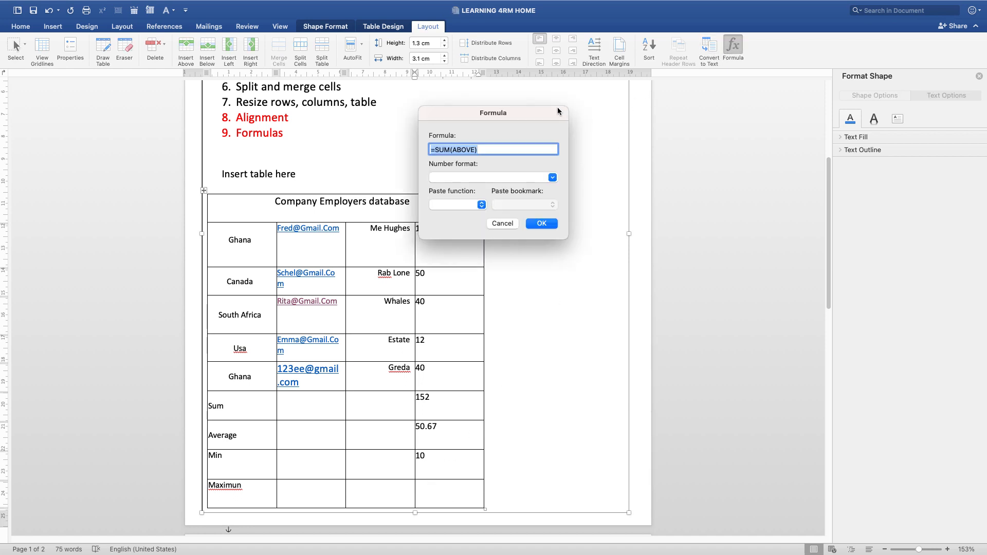
double_click(444, 149)
type("max")
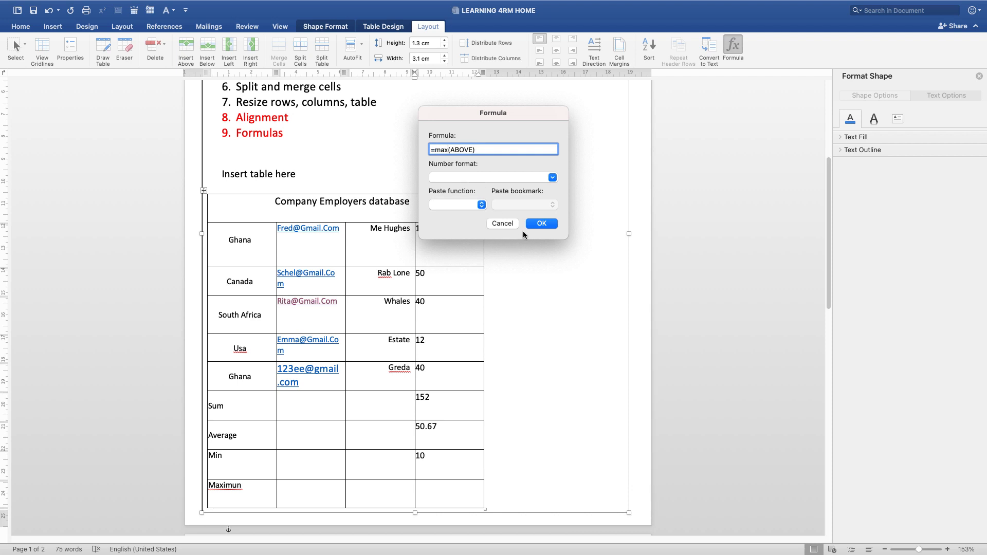
left_click(540, 224)
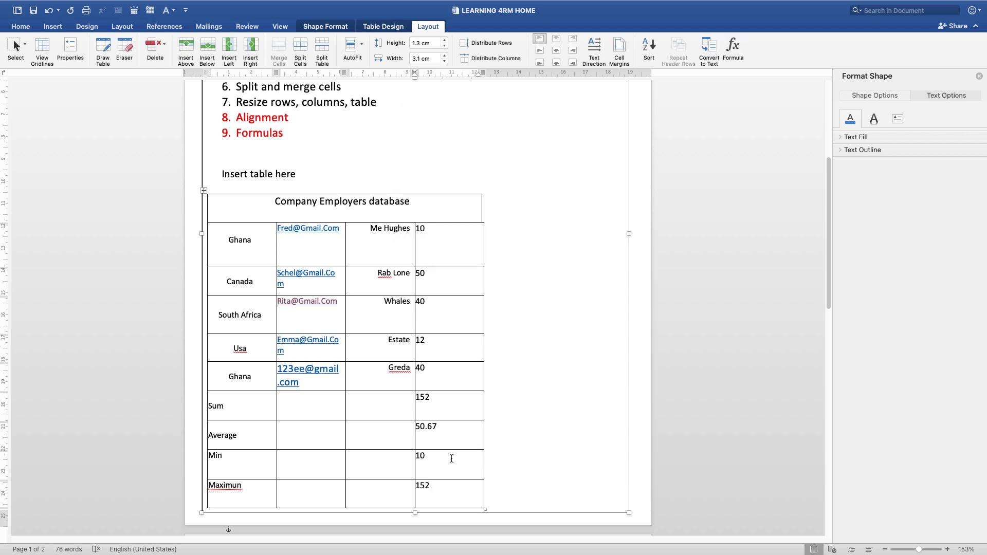
Make all cells of the Sum, Average, Min and Maximun rows bold
scroll(446, 403, "down", 1)
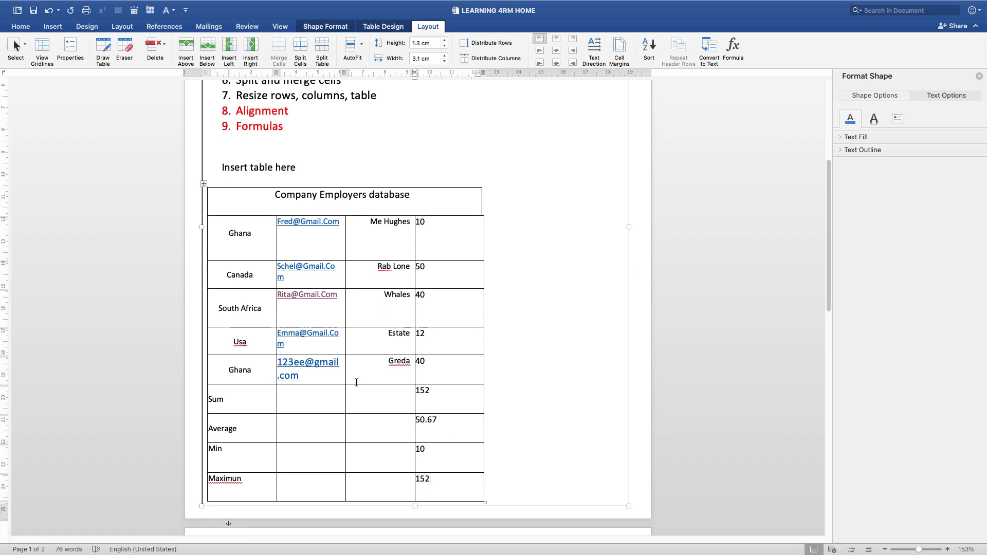
left_click_drag(258, 410, 444, 496)
key("super+b")
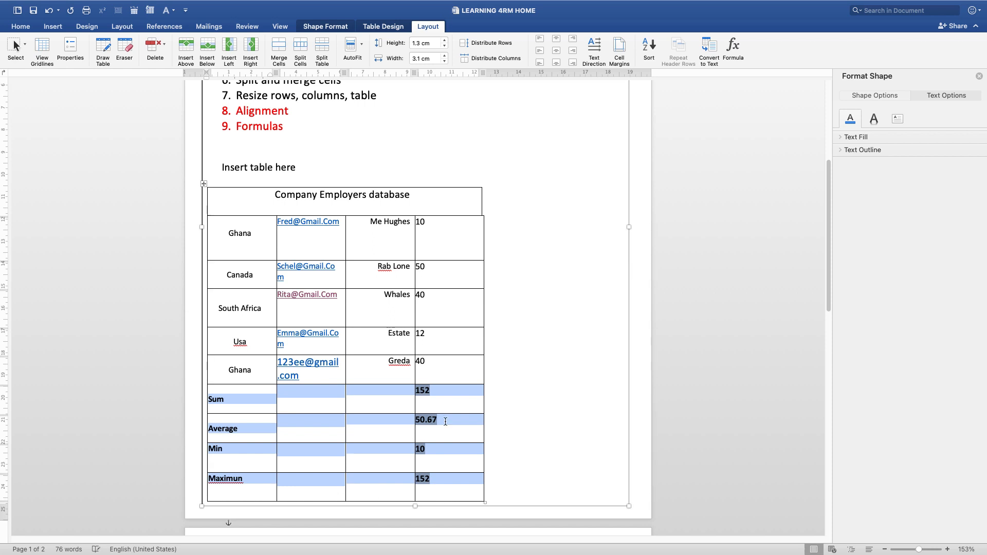
left_click(432, 392)
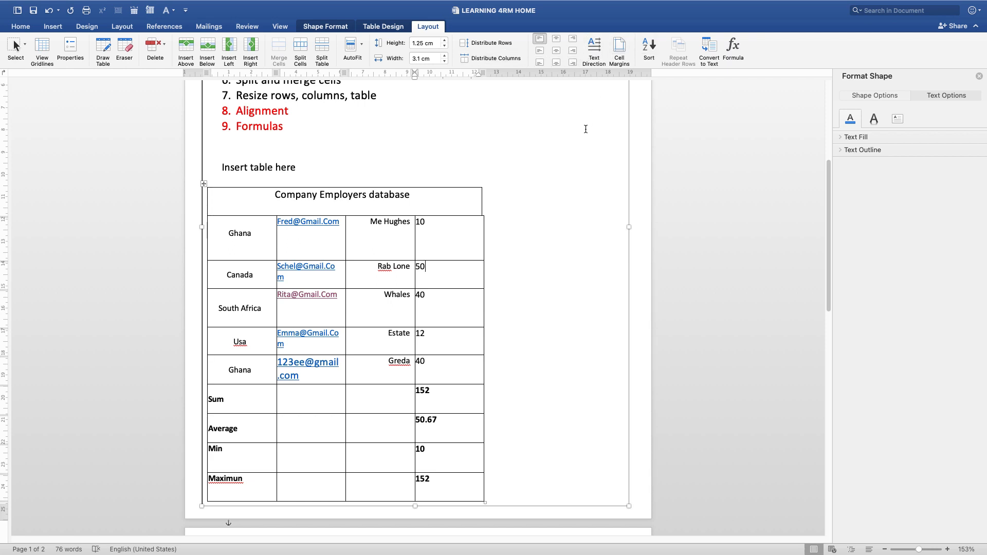
left_click_drag(236, 126, 278, 127)
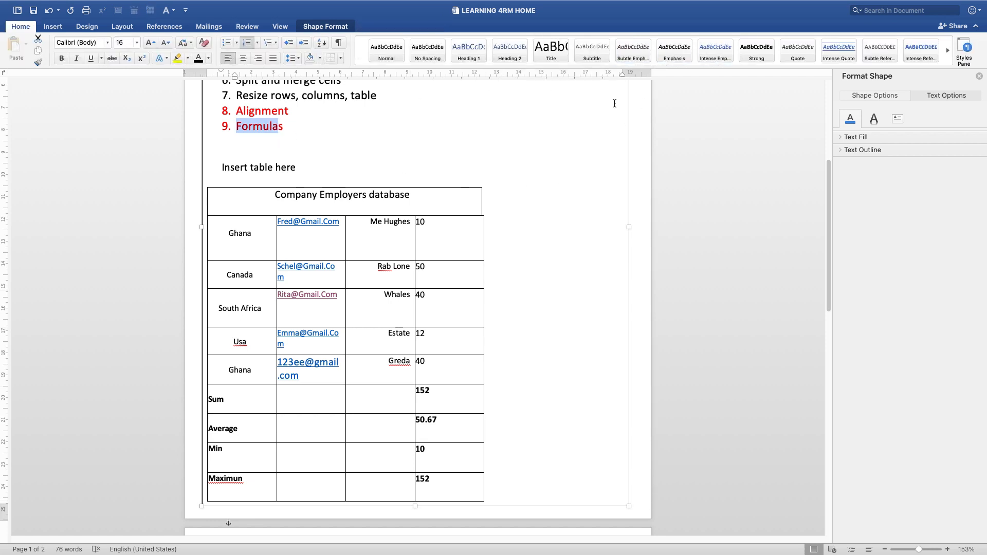
left_click(253, 256)
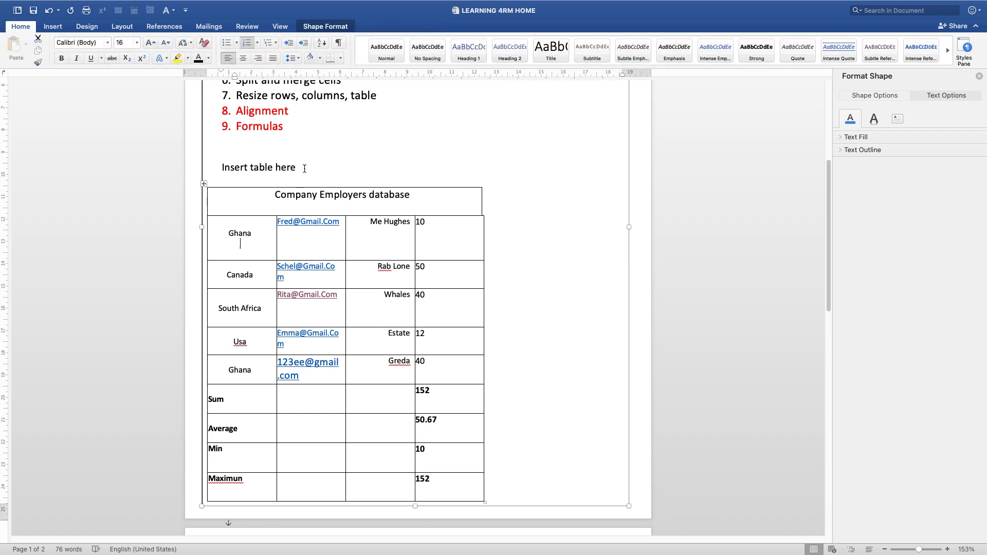
left_click(432, 30)
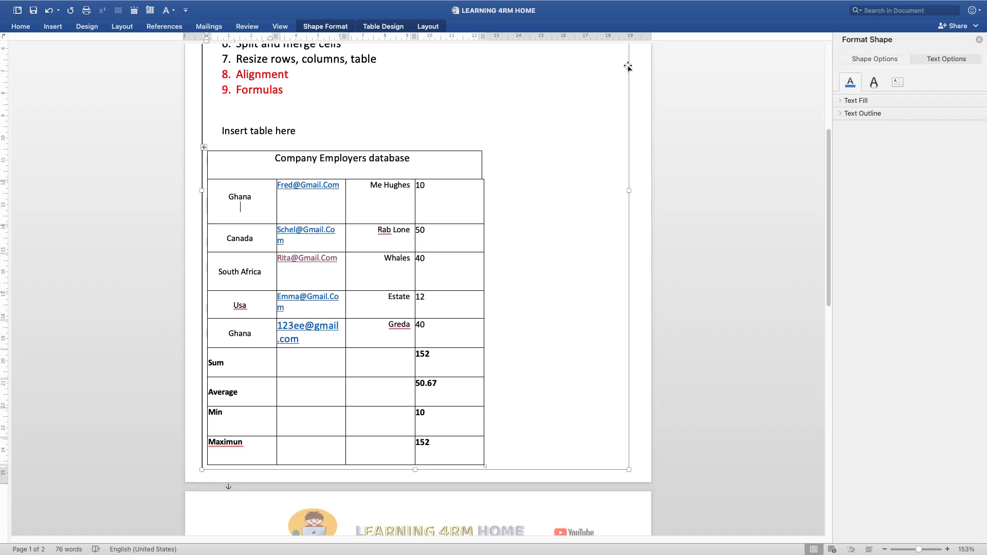
left_click(425, 26)
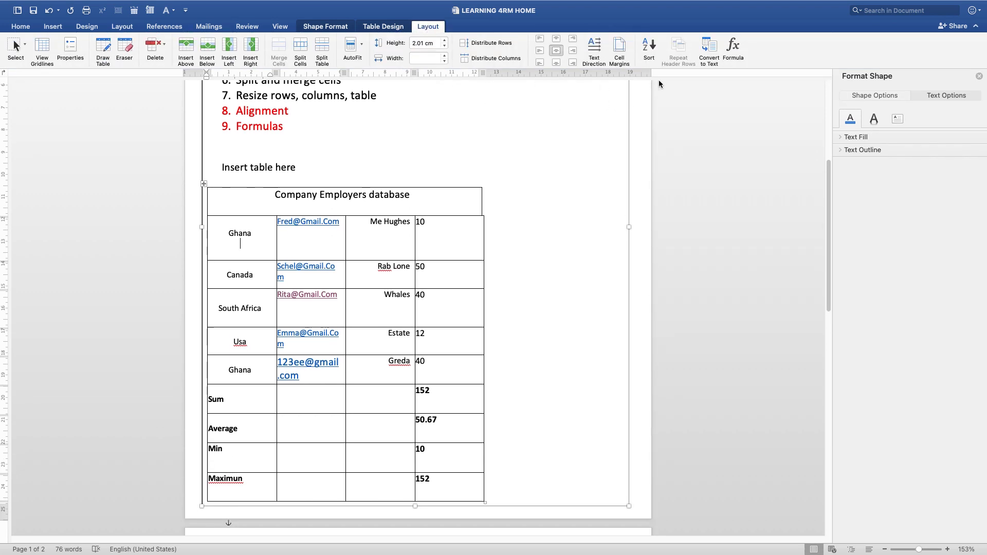